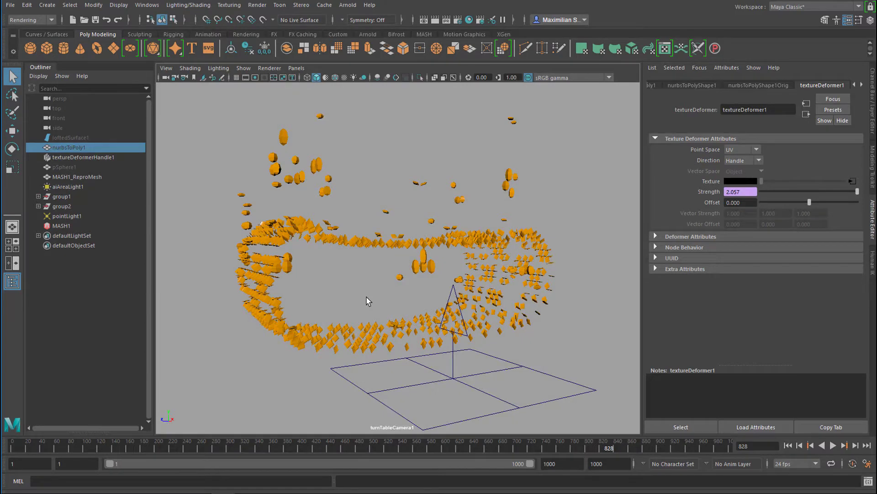
- Hide loftedSurface1 and show nurbsToPoly1, framed in the perspective view
key("alt+b")
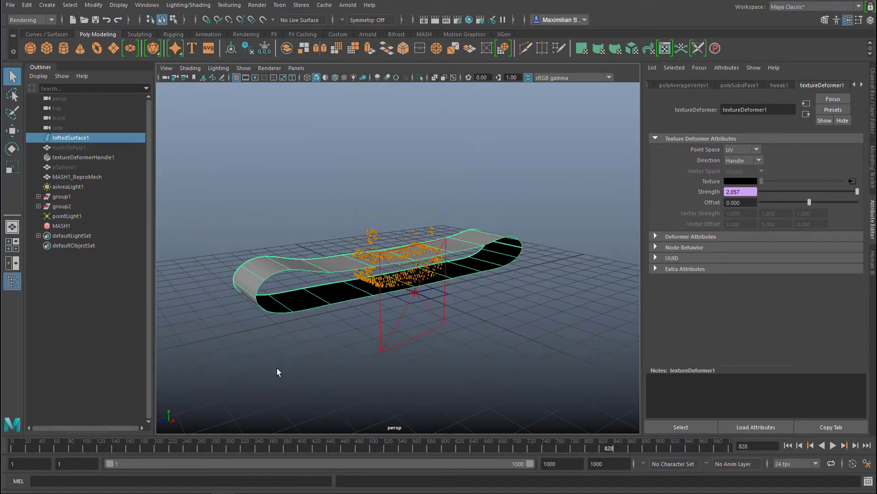
left_click_drag(330, 340, 302, 336, "alt")
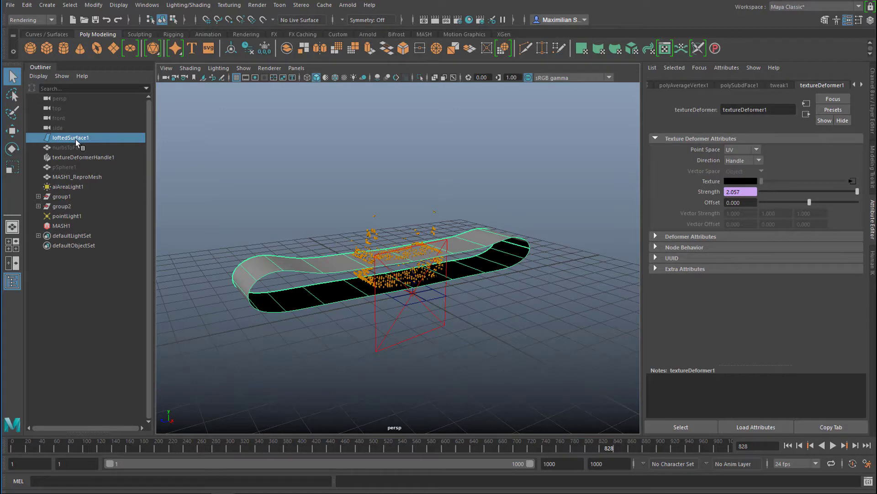
key("h")
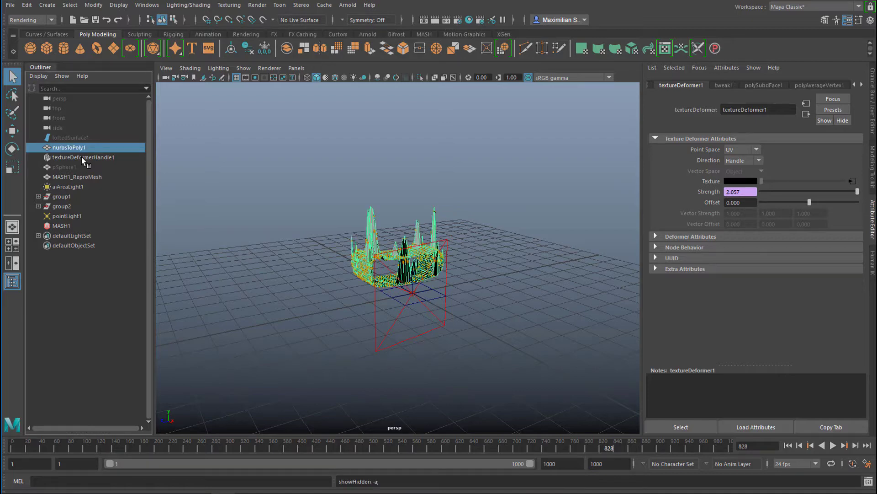
key("f")
left_click_drag(355, 301, 511, 385, "alt")
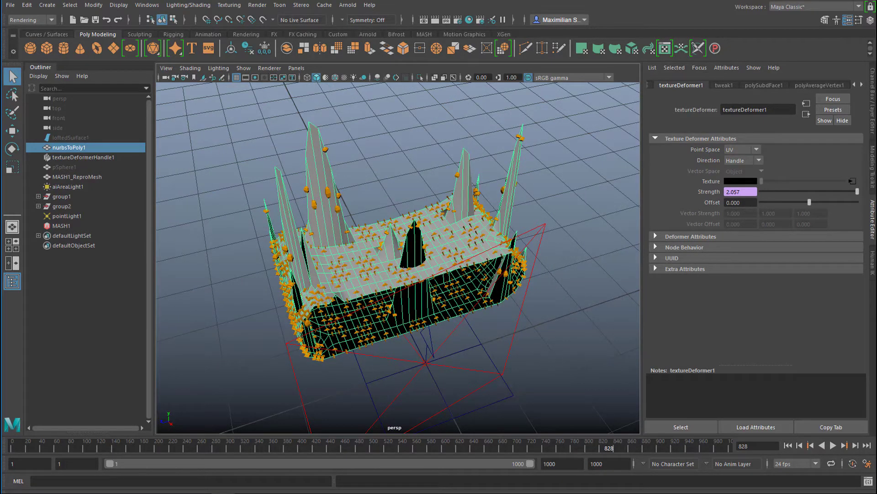
- Play back the deformer animation on nurbsToPoly1, stop it at frame 351 and inspect the spikes
left_click(832, 445)
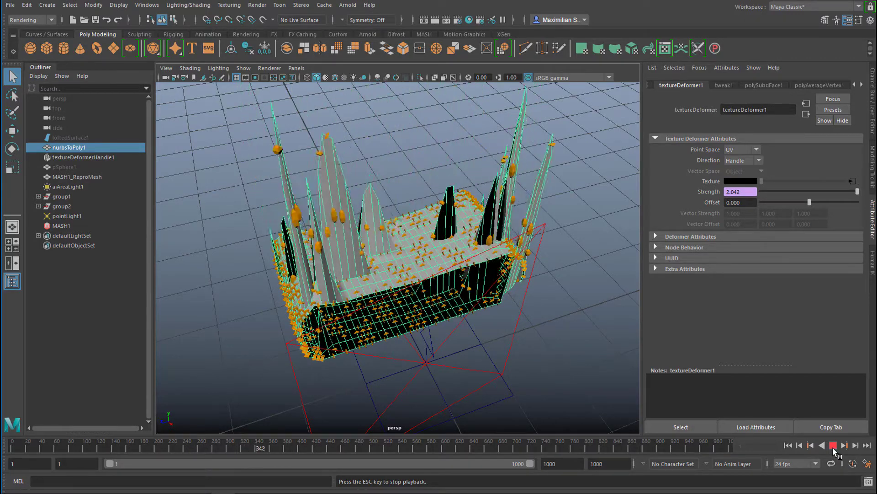
left_click(833, 444)
left_click_drag(493, 343, 476, 226, "alt")
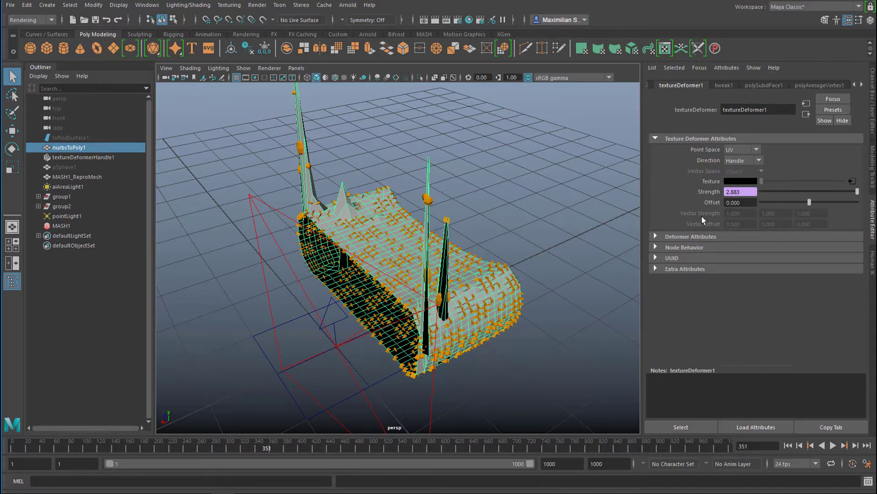
- Delete the expression driving the texture deformer's Strength and set Strength to 1
double_click(745, 192)
right_click(745, 192)
left_click(748, 202)
double_click(745, 191)
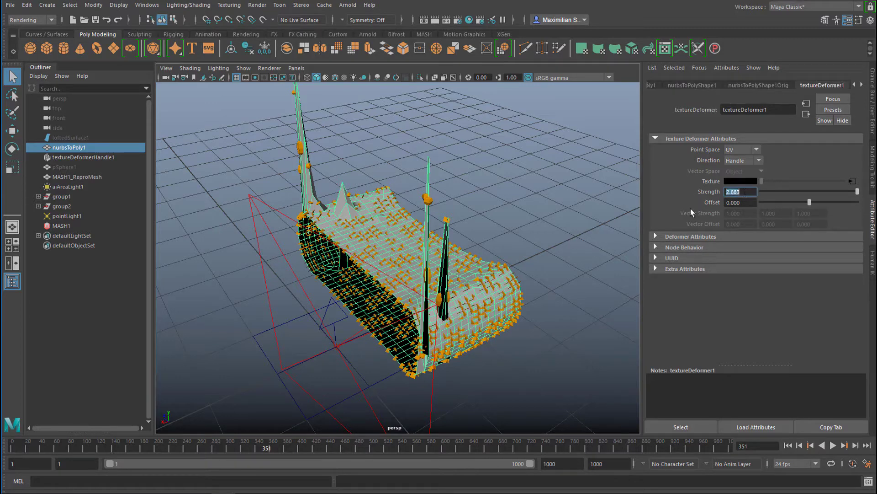
type("1")
key("Return")
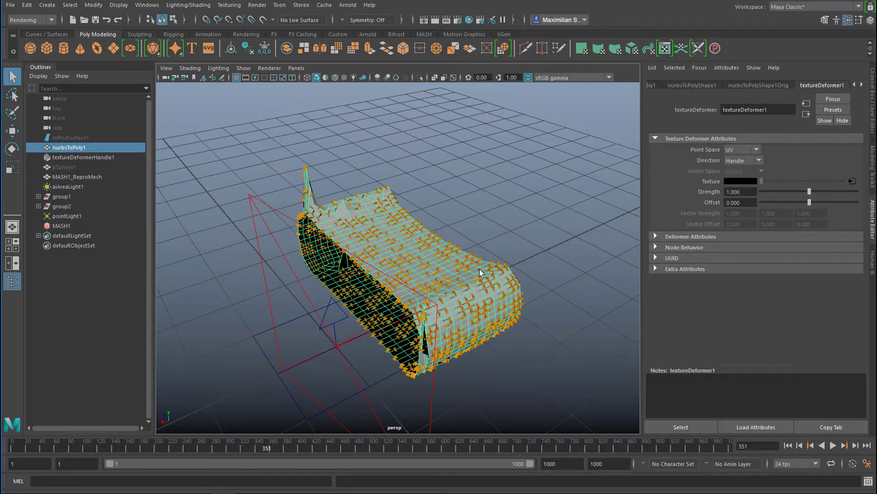
- Play the animation from frame 1 to watch the deformation with constant strength, stopping at frame 229
left_click_drag(480, 273, 530, 288, "alt")
left_click(788, 445)
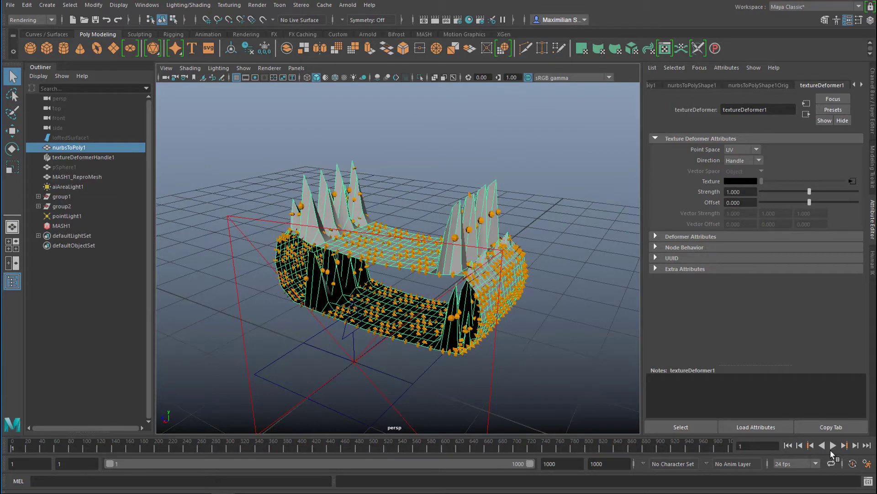
left_click(833, 445)
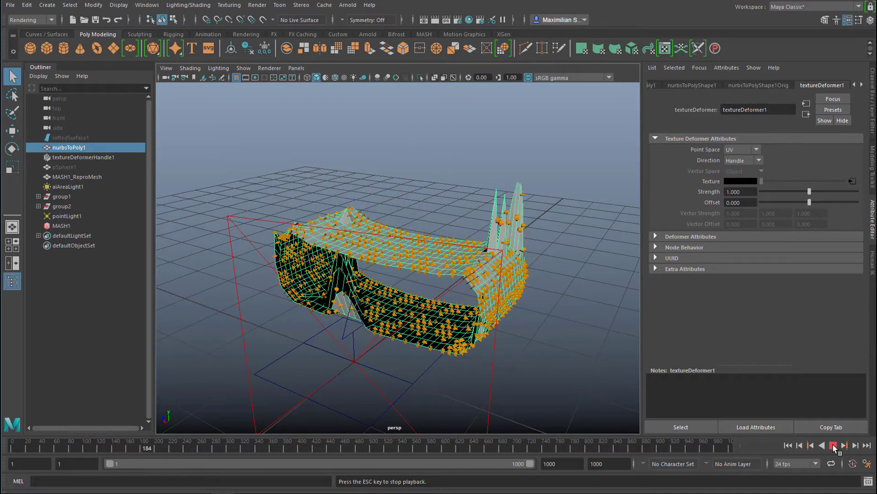
left_click(833, 445)
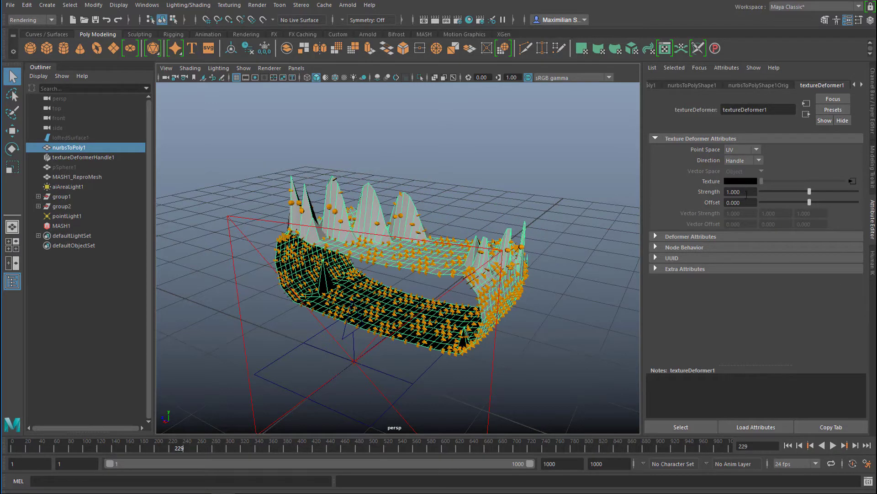
- Undo the selection changes, the Strength edit and the deletion of its expression
left_click(570, 213)
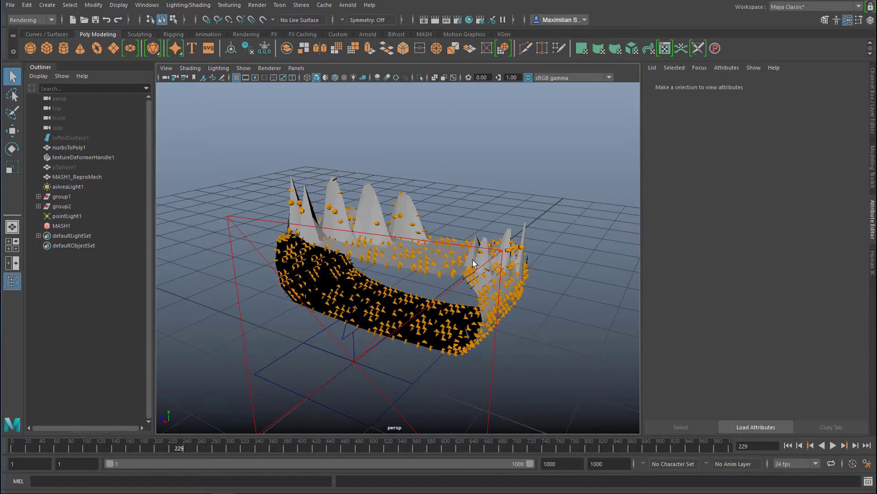
left_click(386, 221)
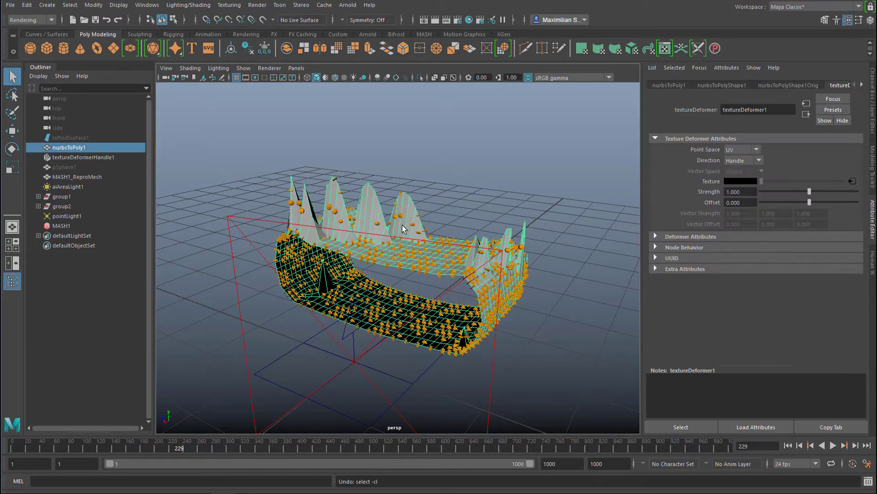
key("ctrl+z")
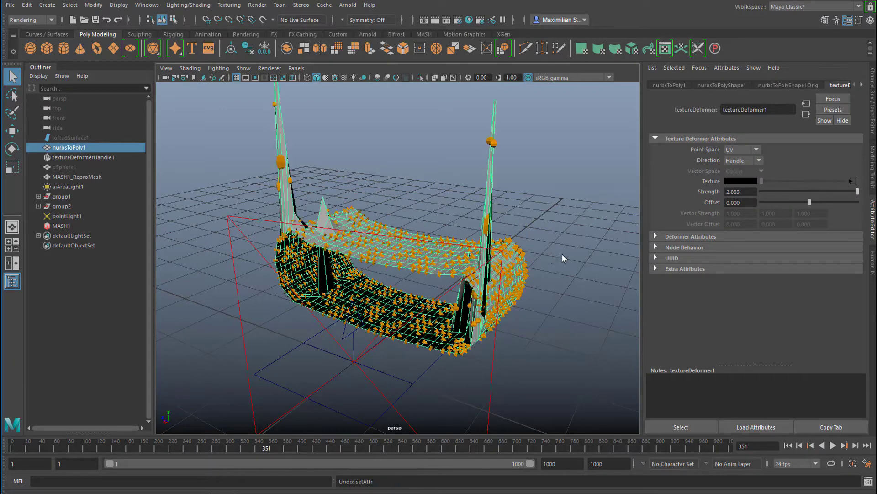
key("ctrl+z")
- Examine the expression on the texture deformer's Strength in the Expression Editor, and close the editor
right_click(744, 192)
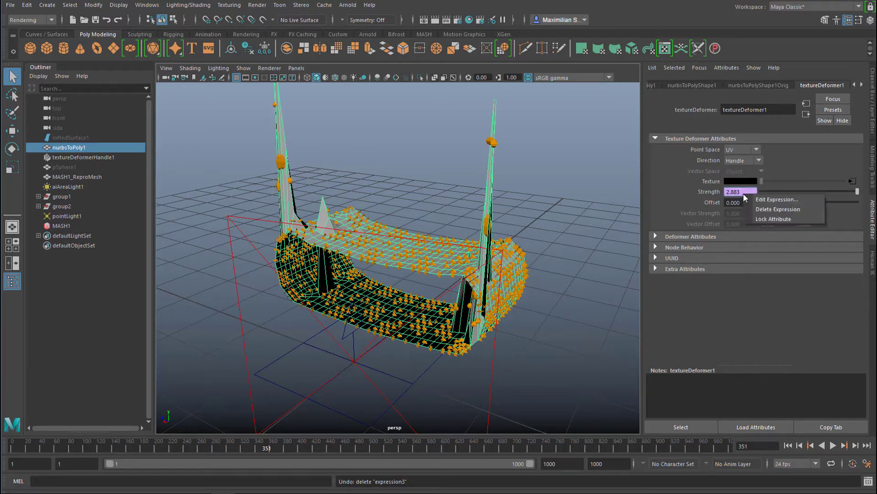
left_click(774, 200)
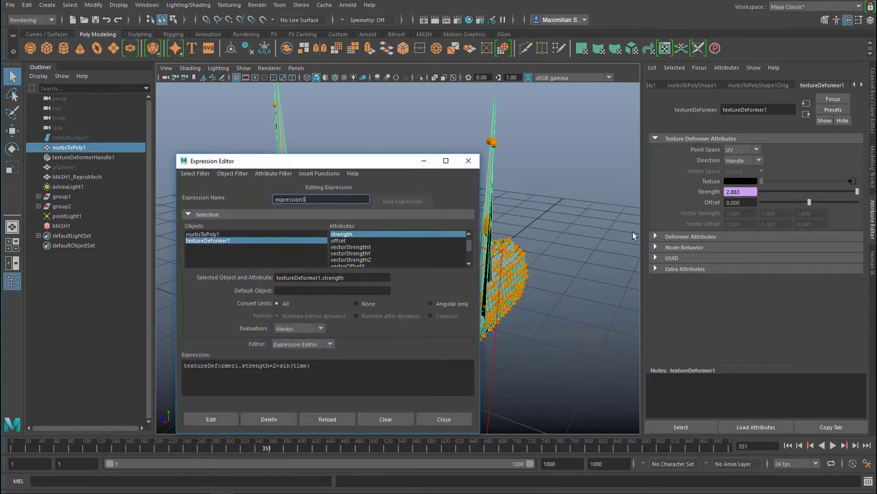
left_click_drag(378, 164, 464, 113)
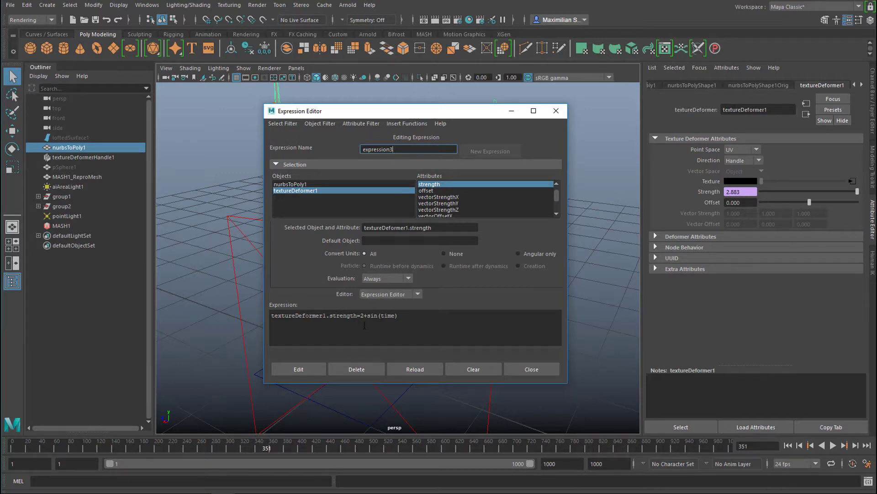
left_click(556, 110)
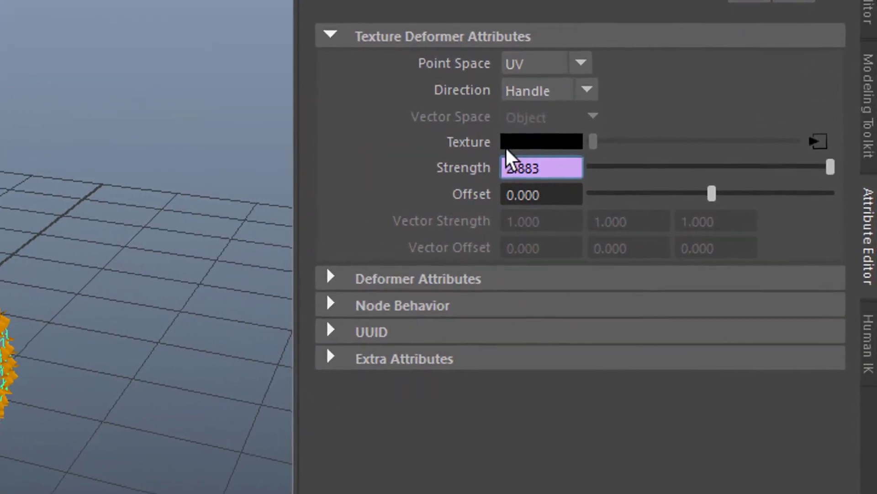
- Open the bulge texture connected to the deformer and set its U Width to 0.3
left_click(816, 137)
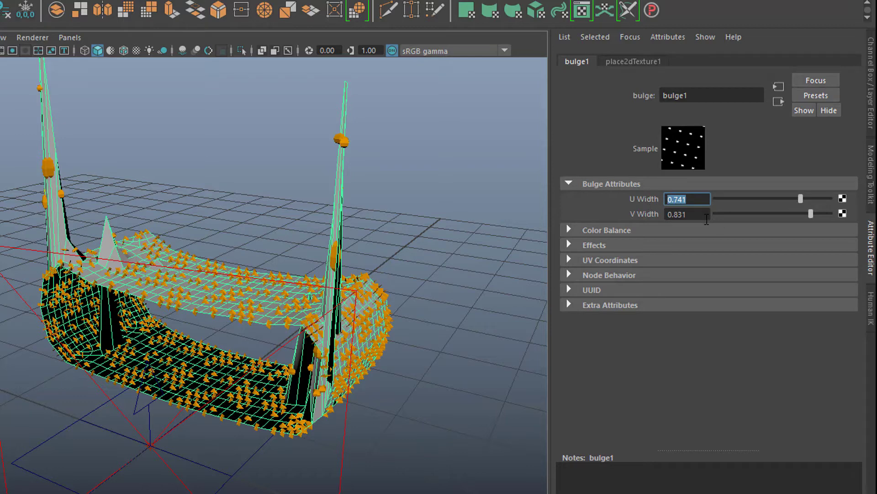
type("0.3")
key("Return")
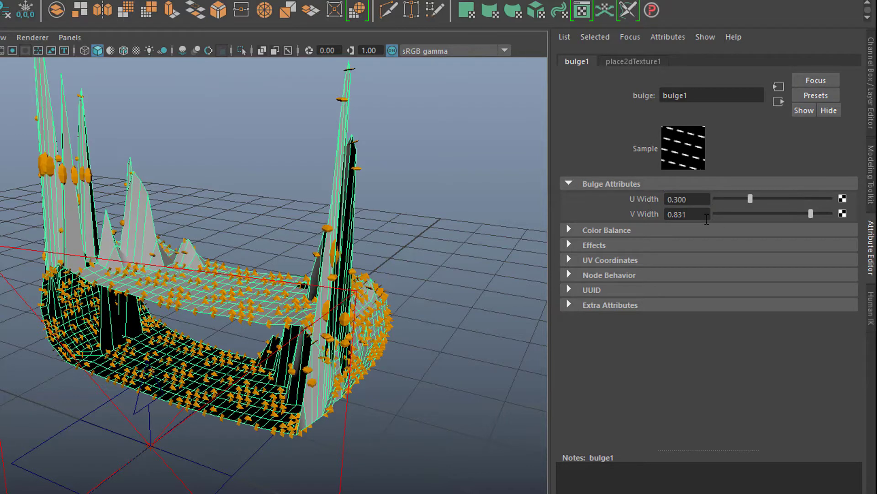
- Set the bulge texture's U Width to 0.8 and inspect the resulting spikes
left_click_drag(403, 373, 416, 398, "alt")
left_click_drag(693, 200, 648, 204)
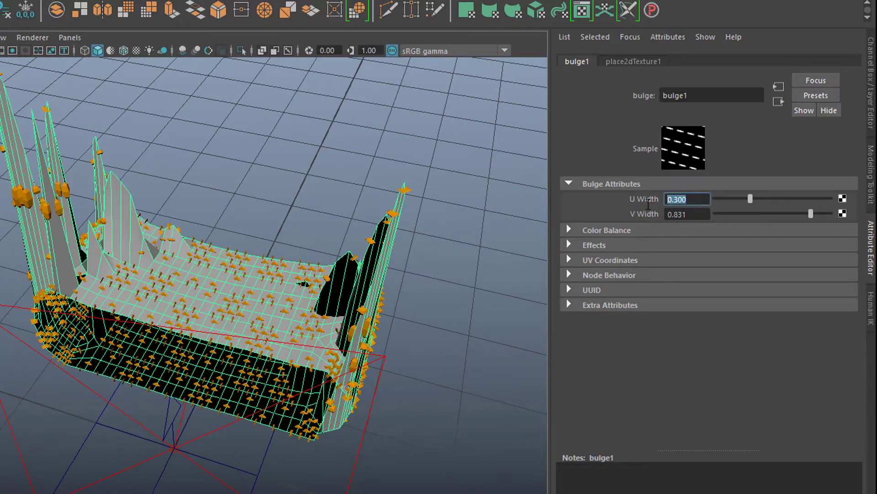
type("0.8")
key("Return")
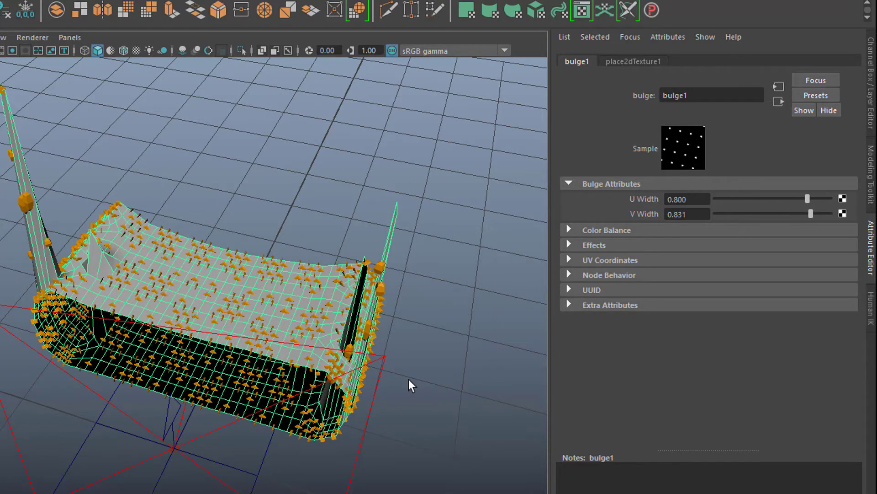
mouse_move(408, 379)
left_mouse_down("alt")
mouse_move(427, 356)
mouse_move(420, 369)
left_mouse_up("alt")
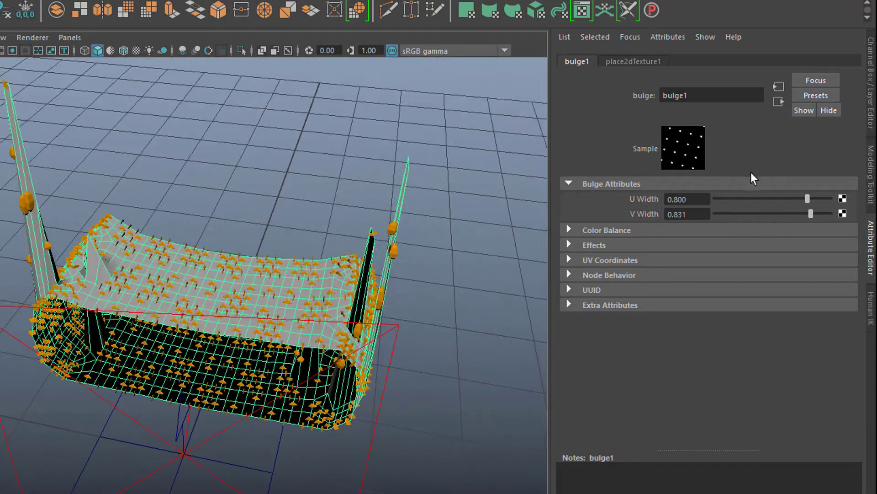
- Open the bulge texture's 2D placement node and examine the expression on its first Translate Frame value
left_click(633, 61)
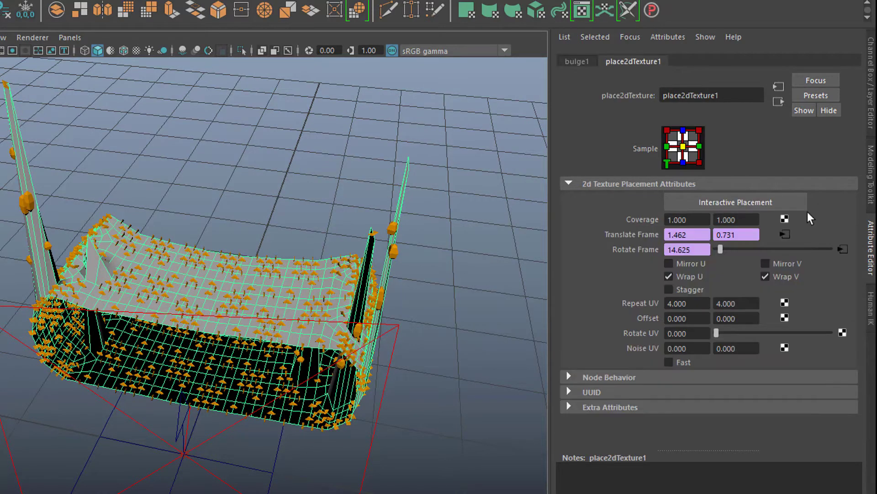
right_click(701, 236)
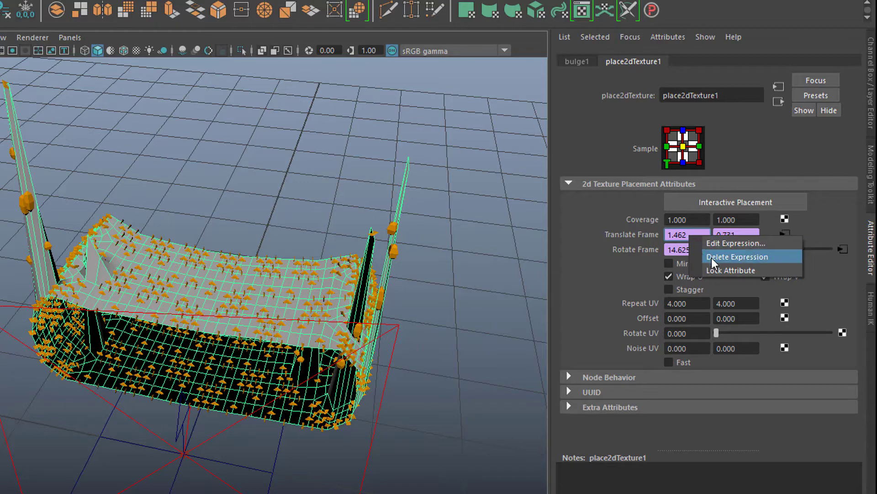
left_click(718, 242)
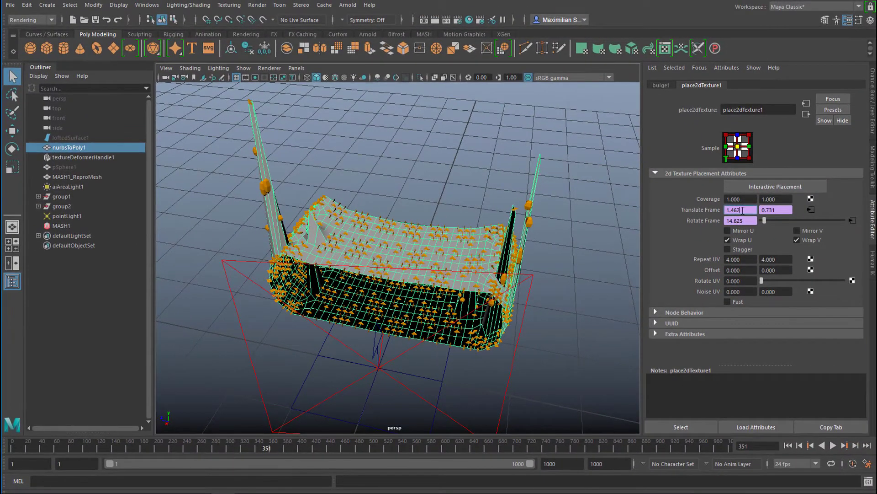
- Delete the expression on the first Translate Frame value and adjust that value to 0.700
right_click(742, 211)
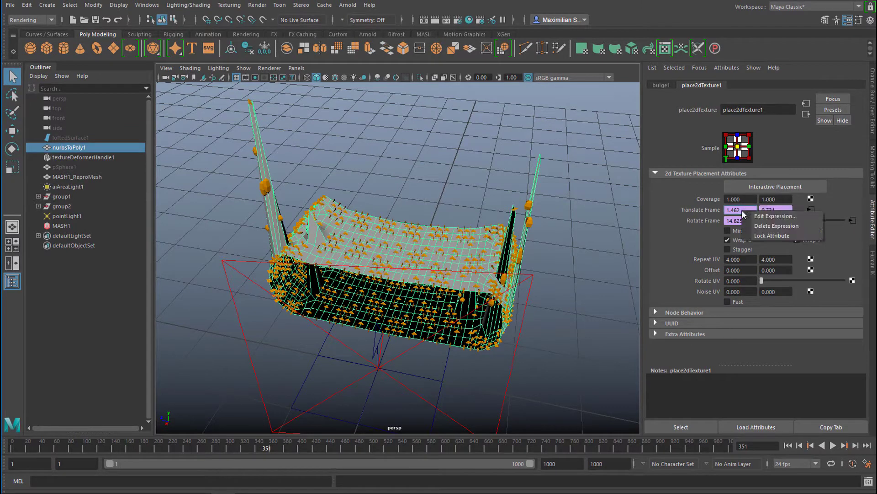
left_click(761, 226)
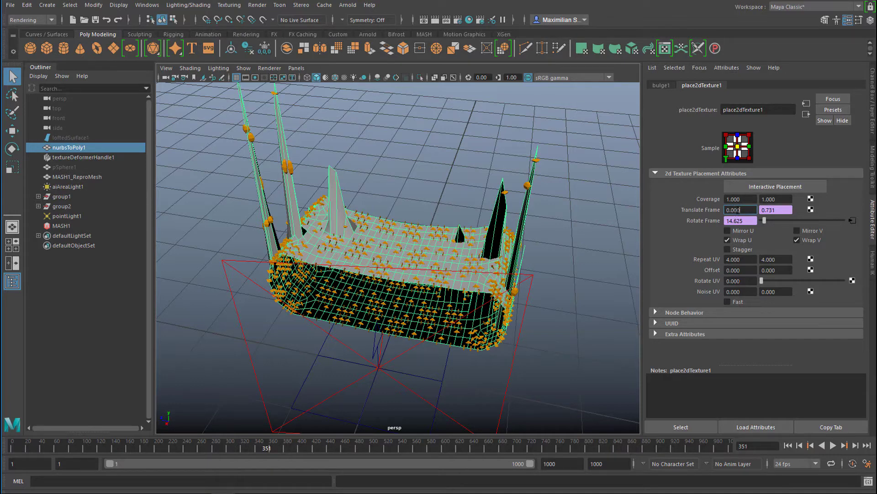
mouse_move(739, 211)
left_mouse_down("ctrl")
mouse_move(751, 210)
mouse_move(741, 216)
left_mouse_up("ctrl")
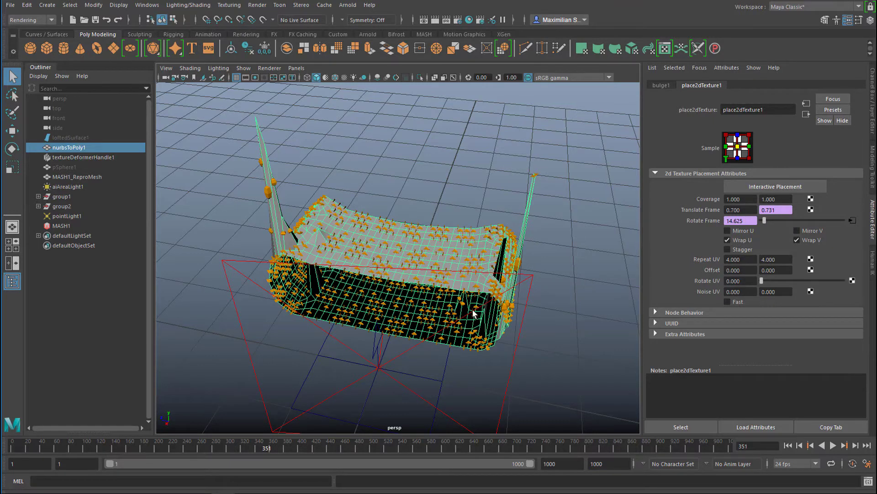
left_click_drag(473, 314, 612, 277, "alt")
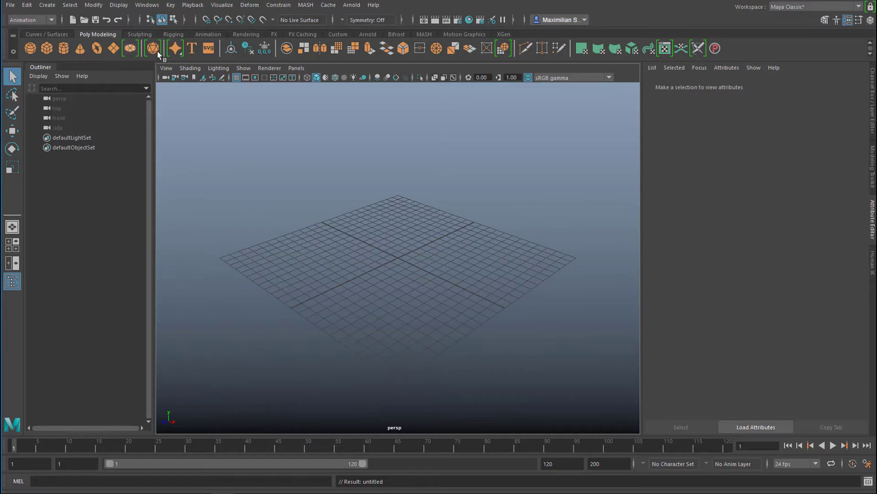
- Create a polygon plane in the empty scene, scale it uniformly to extend beyond the grid, and hide the grid
left_click(115, 50)
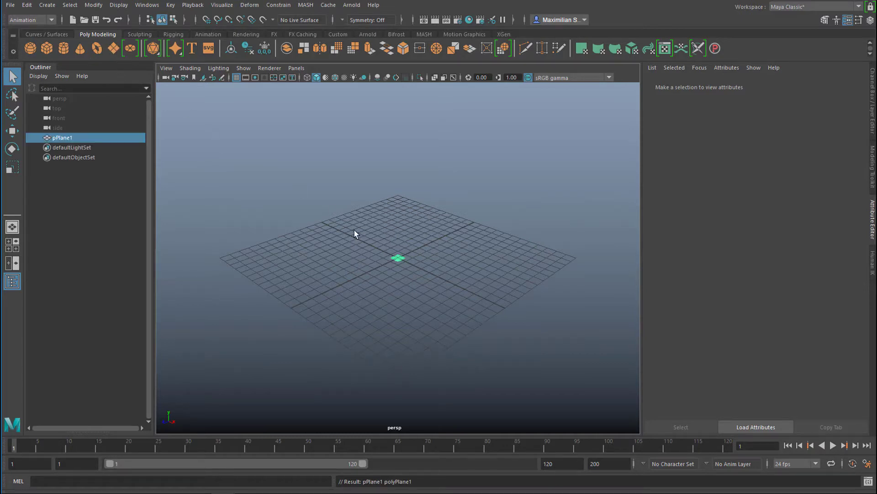
key("r")
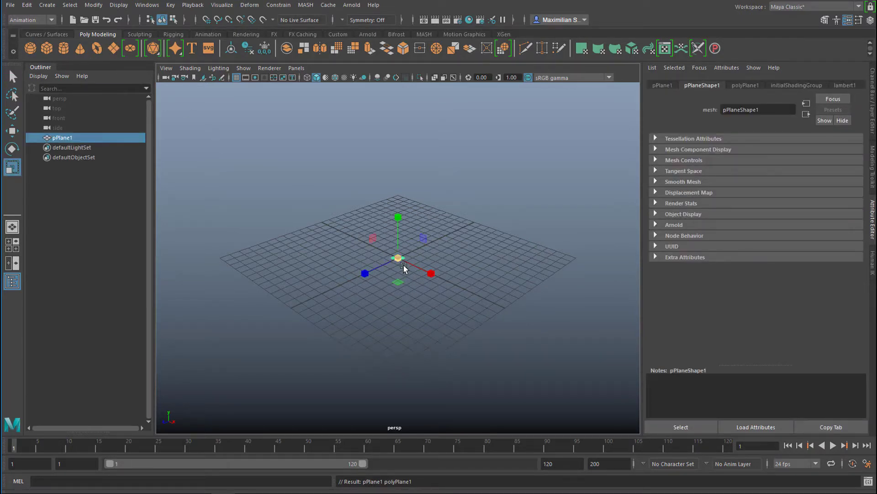
left_click_drag(398, 257, 676, 265)
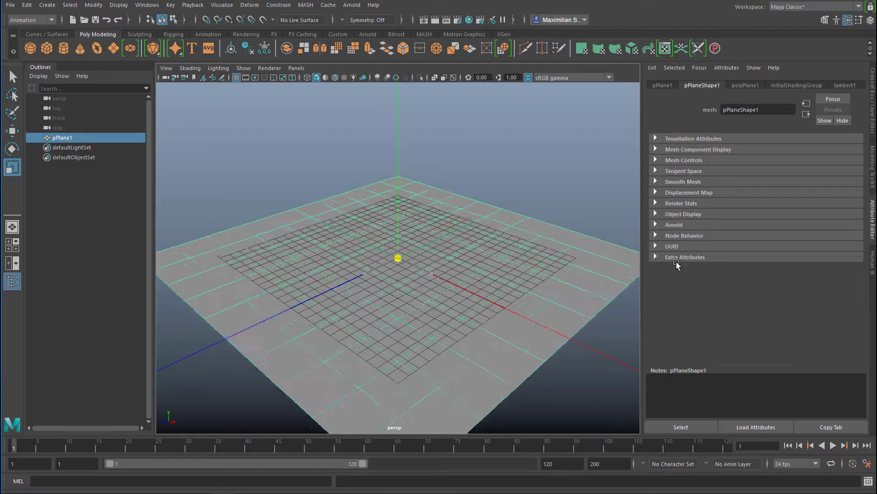
left_click(236, 78)
middle_click_drag(398, 280, 411, 243, "alt")
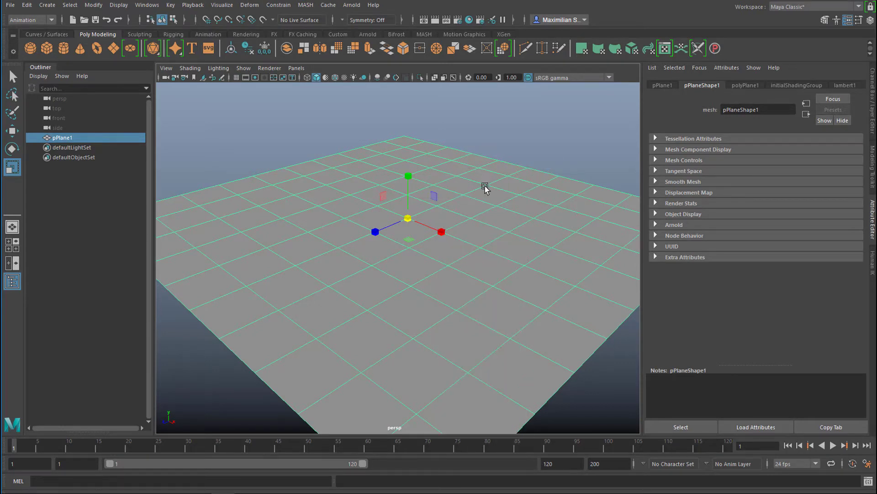
- Set the plane's Subdivisions Width and Subdivisions Height to 100 in its polyPlane history
left_click(743, 86)
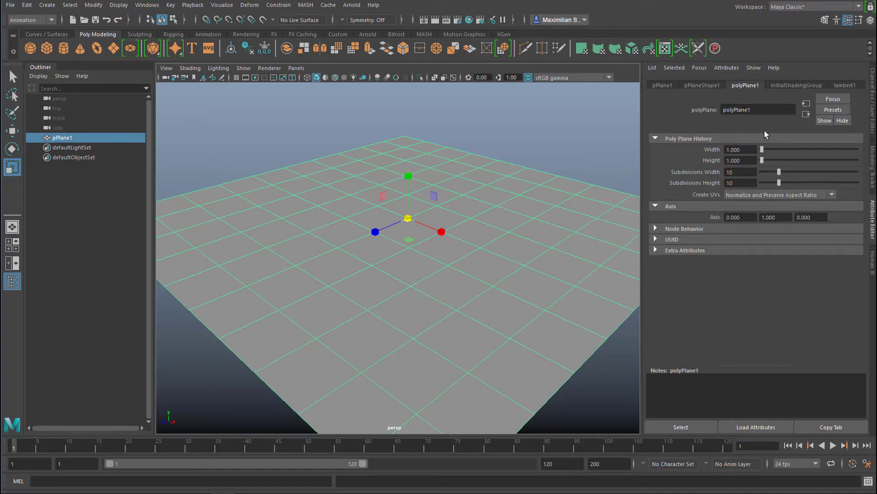
left_click_drag(744, 173, 709, 174)
type("100")
key("Tab")
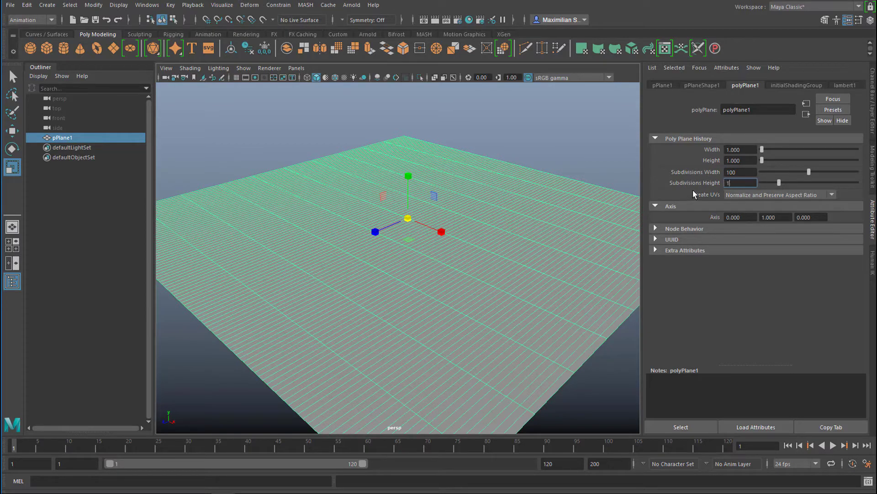
type("00")
key("Return")
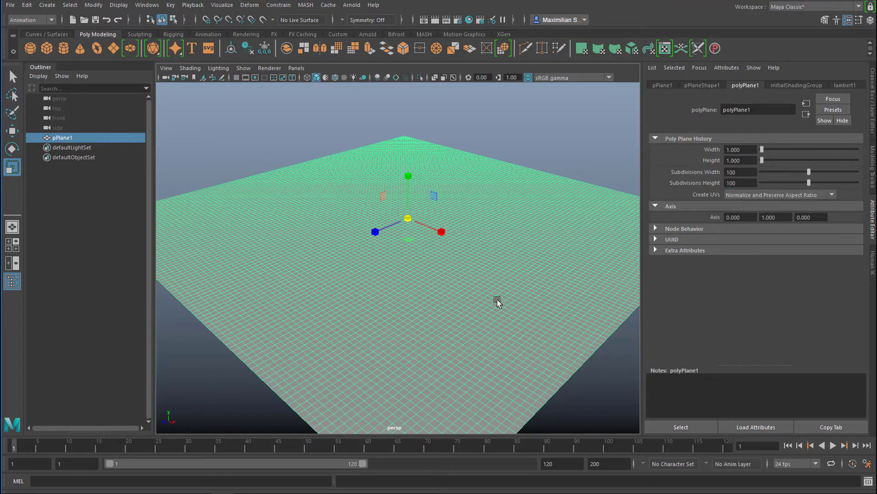
- Apply a texture deformer to the plane with UV point space and Handle direction
scroll(497, 301, "up", 3)
scroll(401, 303, "down", 3)
left_click_drag(402, 304, 449, 288, "alt")
scroll(502, 287, "up", 3)
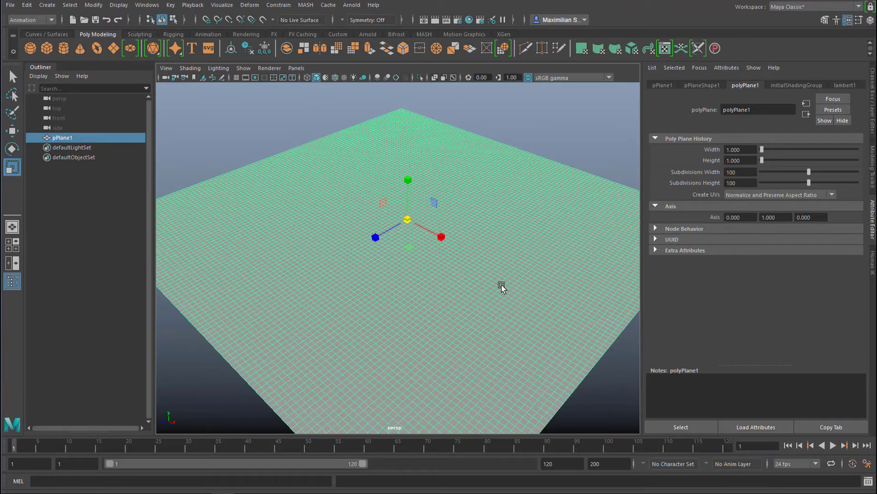
scroll(437, 298, "down", 3)
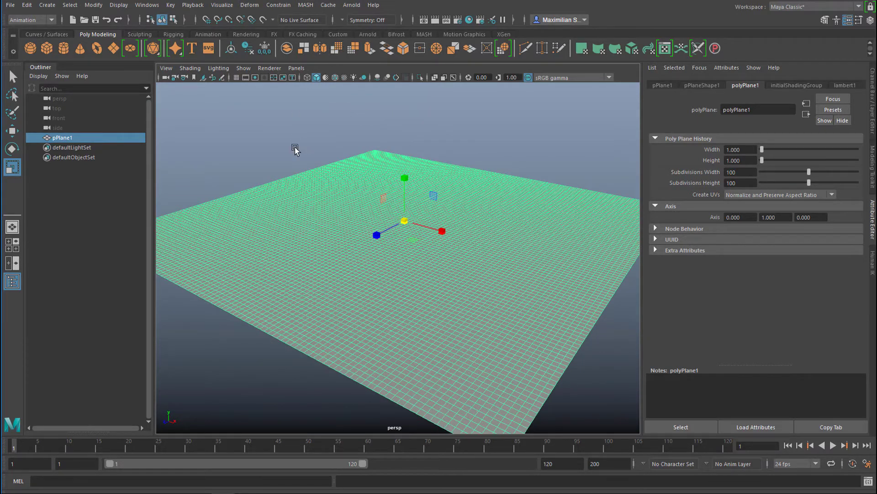
left_click(51, 20)
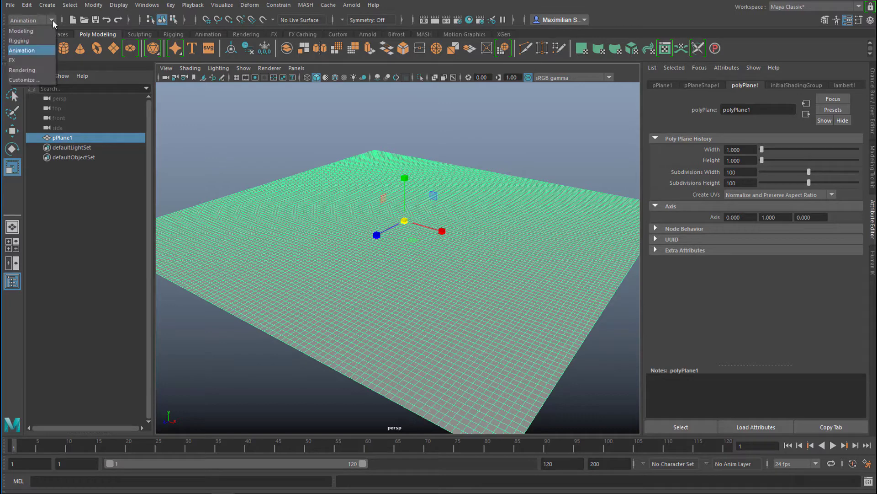
left_click(27, 49)
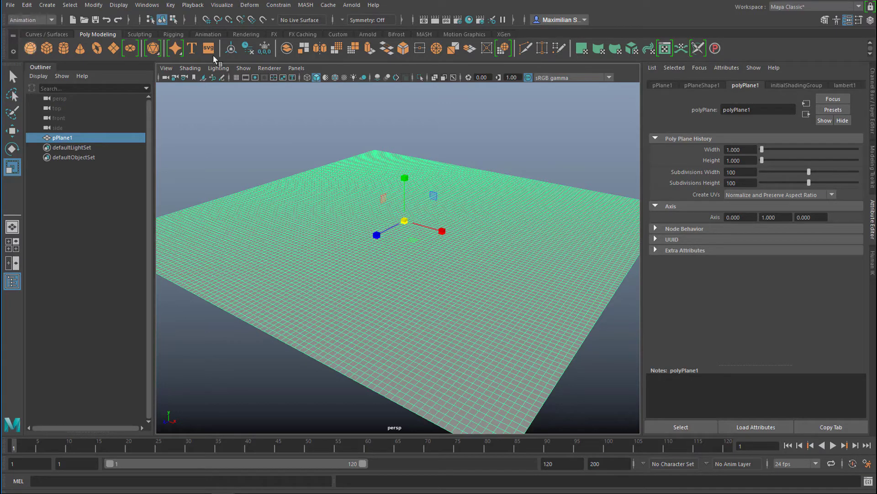
left_click(250, 5)
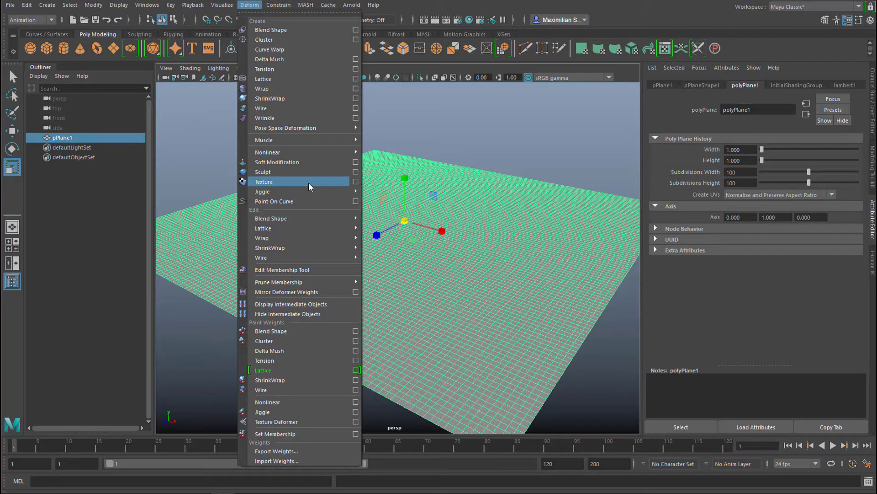
left_click(274, 185)
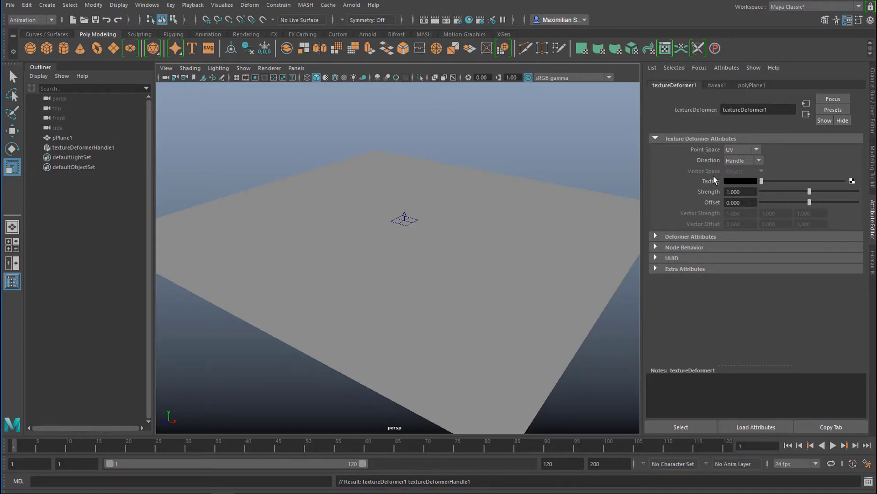
- Assign a Noise texture to the texture deformer, view the deformed plane, and open the noise's 2D placement node
left_click(853, 181)
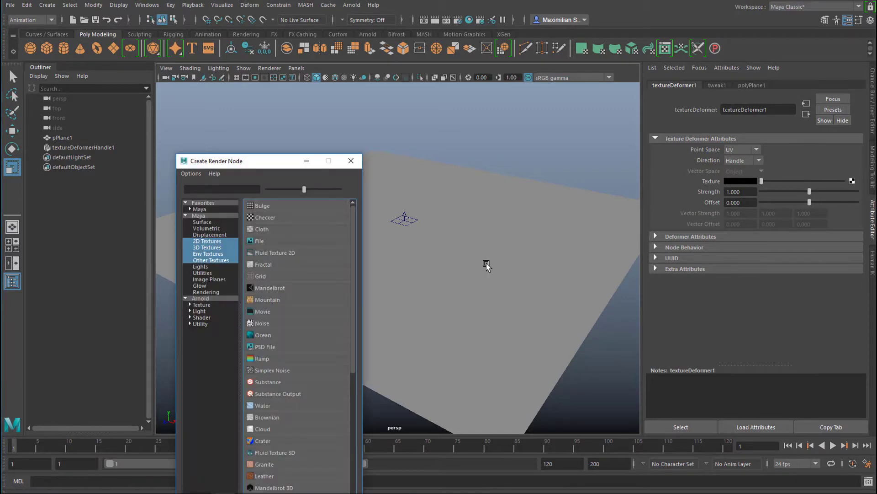
left_click(266, 323)
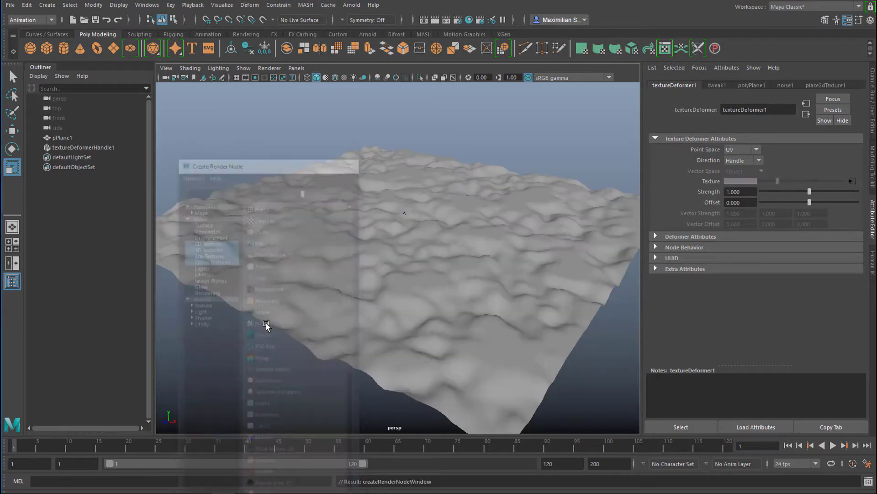
scroll(473, 338, "up", 3)
scroll(474, 346, "down", 3)
left_click_drag(490, 337, 539, 325, "alt")
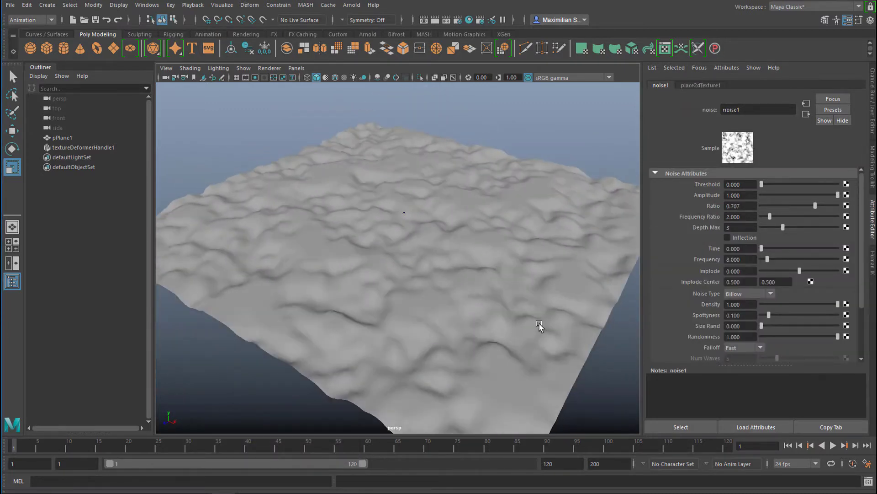
scroll(448, 327, "down", 2)
right_click_drag(419, 333, 477, 333, "alt")
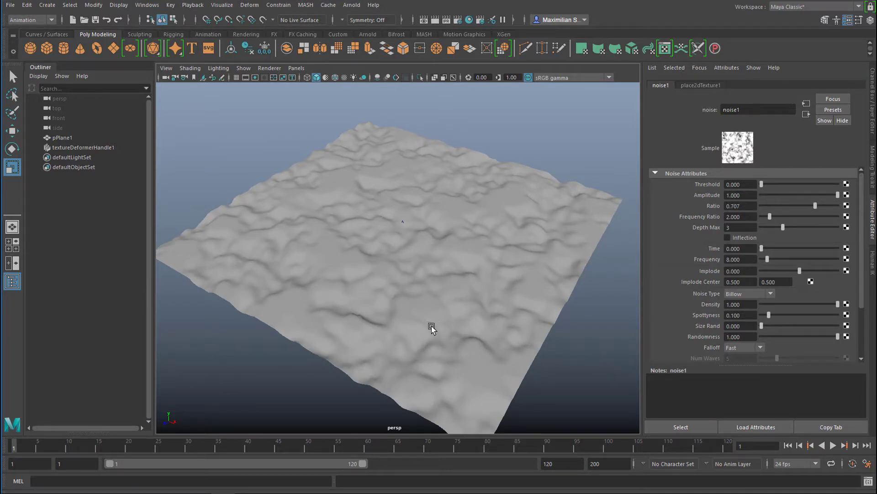
mouse_move(425, 329)
left_mouse_down("alt")
mouse_move(460, 322)
mouse_move(418, 328)
left_mouse_up("alt")
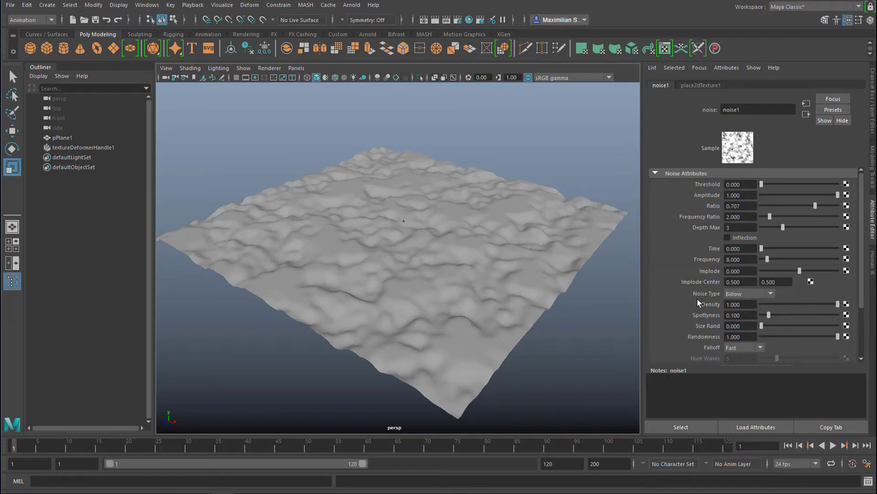
left_click(703, 87)
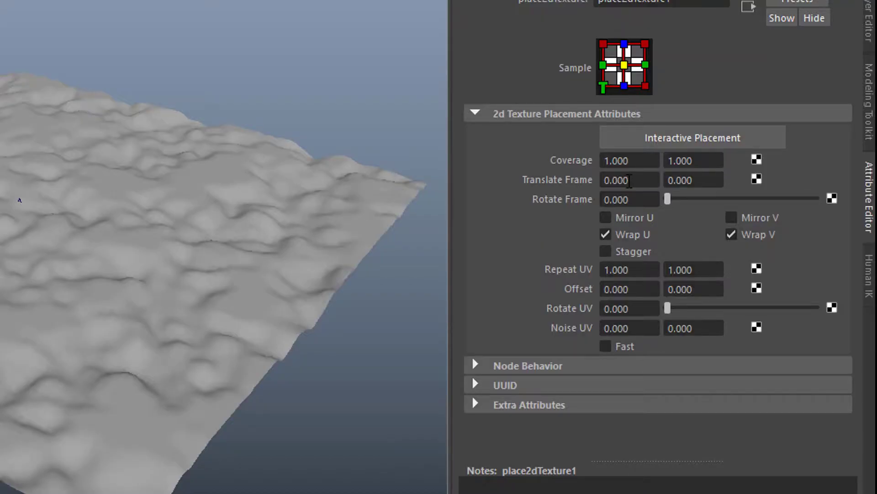
- Try shifting the noise with each of the two Translate Frame values and reset both to 0
mouse_move(629, 181)
left_mouse_down("ctrl")
mouse_move(640, 180)
mouse_move(631, 182)
left_mouse_up("ctrl")
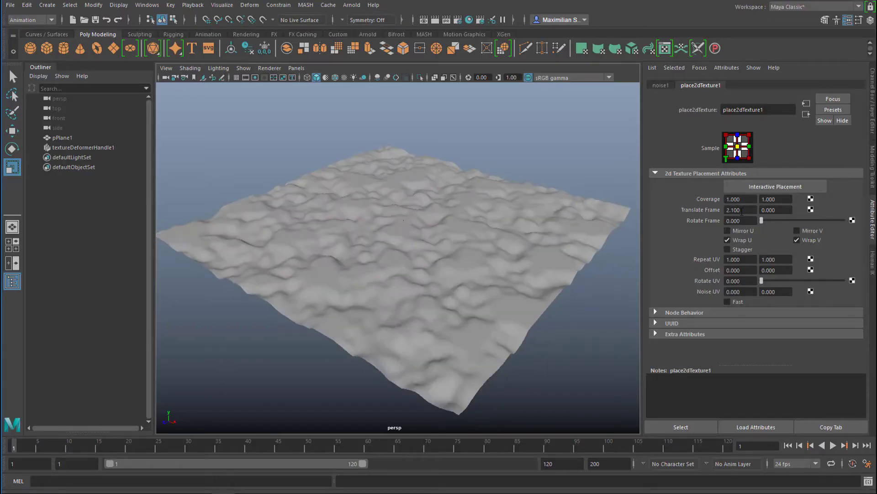
left_click_drag(741, 211, 770, 212, "ctrl")
left_click(743, 210)
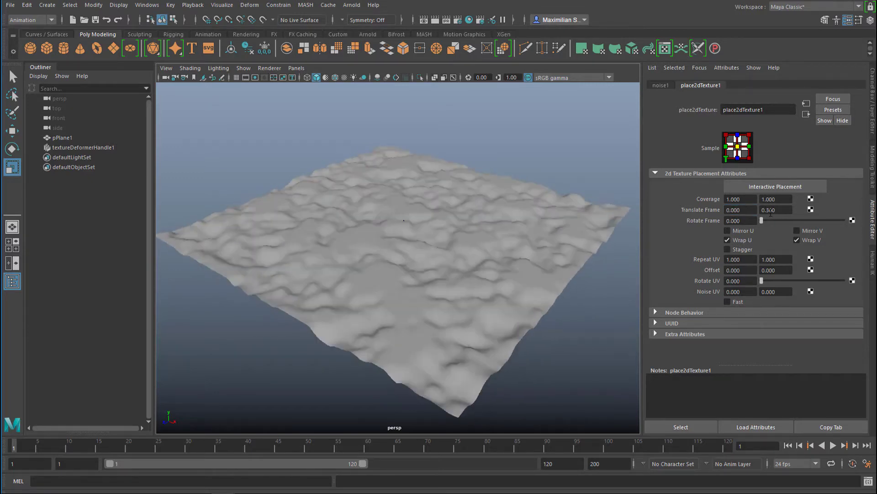
right_click(779, 211)
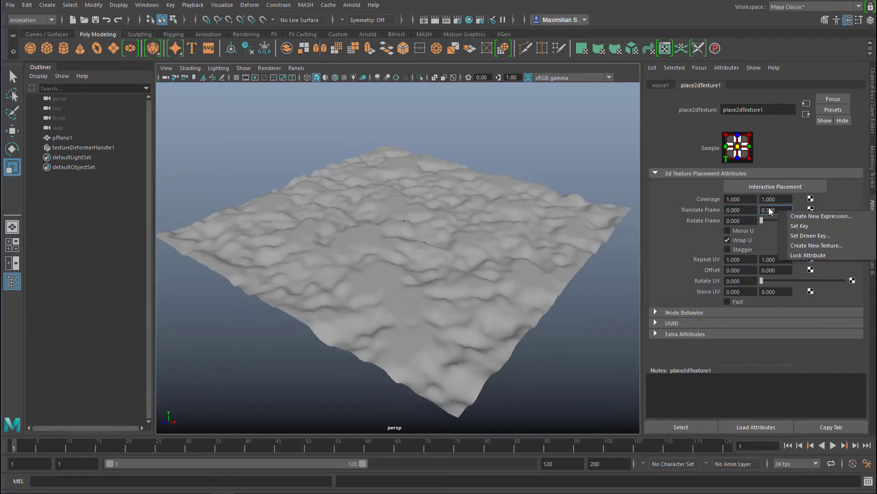
left_click(768, 209)
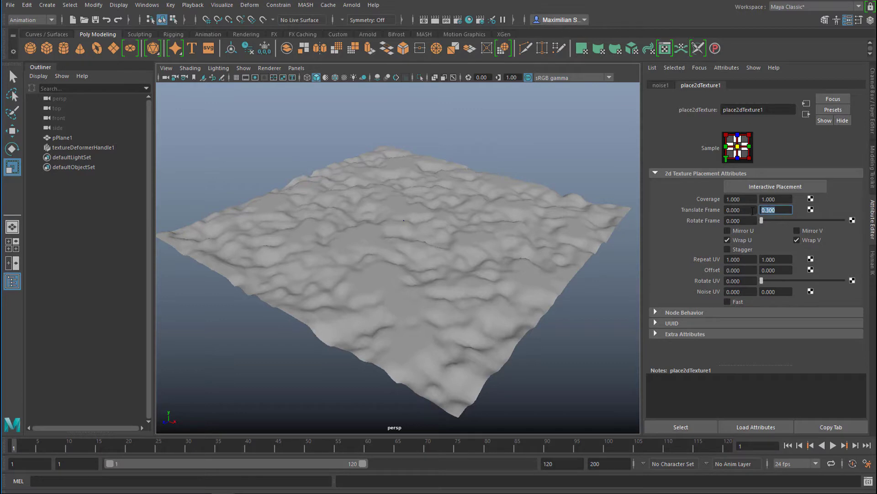
type("0")
key("Return")
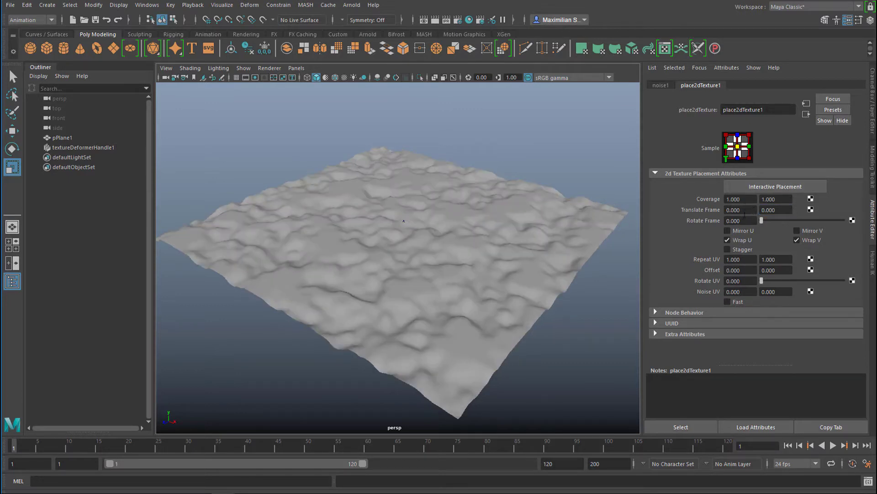
- Drive the first Translate Frame value with the expression =time and play the animation to check the movement
left_click_drag(746, 210, 728, 211)
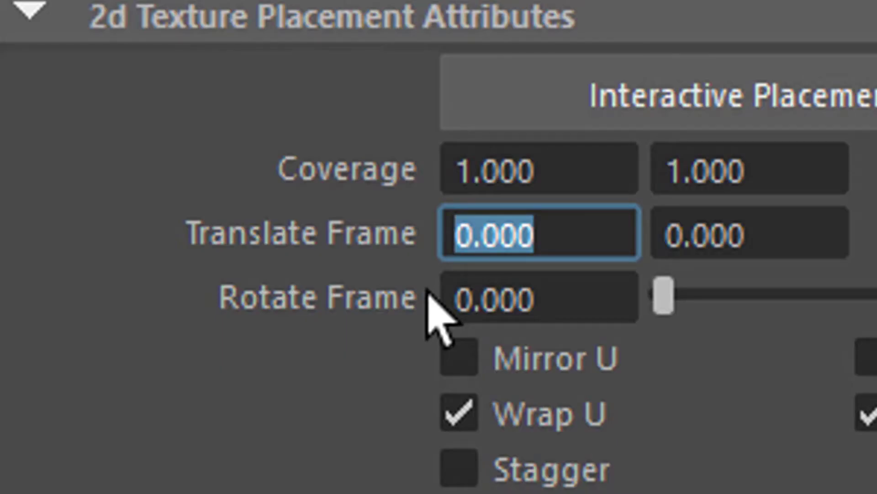
type("=")
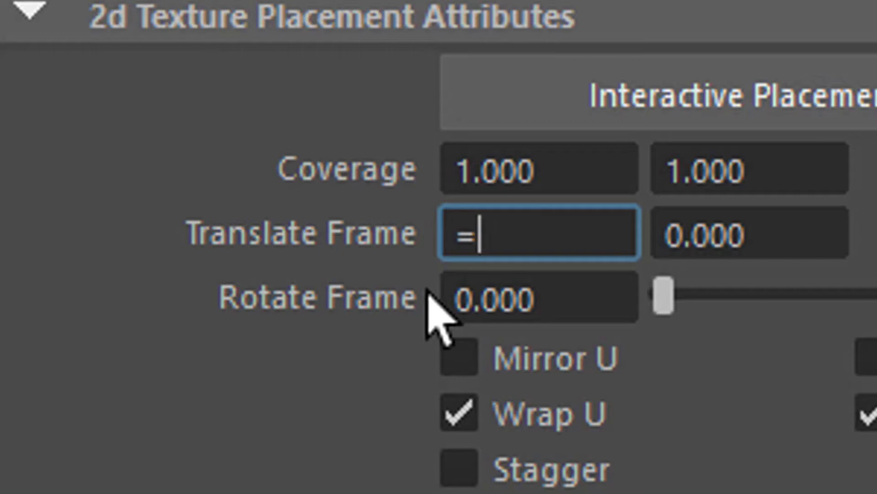
type("time")
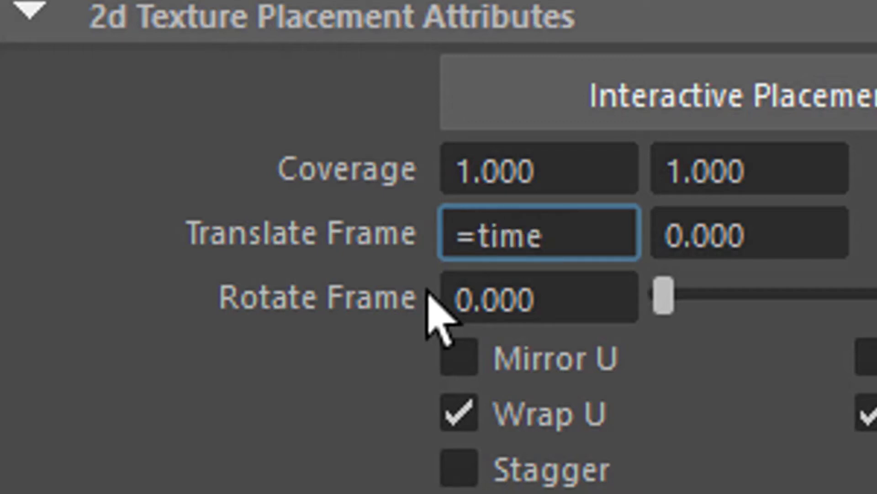
key("Return")
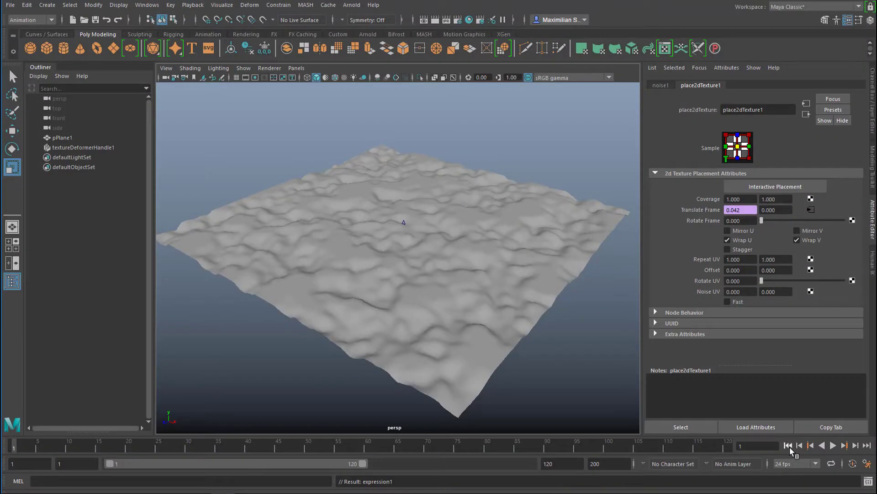
left_click(834, 445)
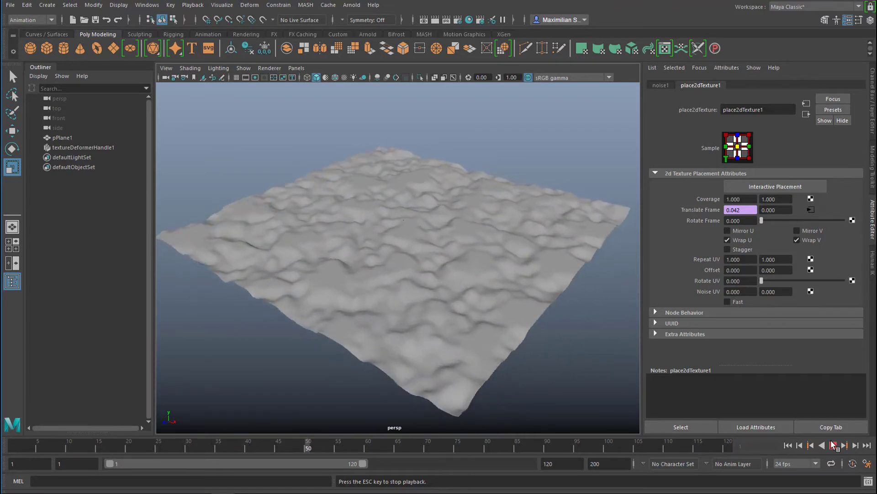
left_click(833, 446)
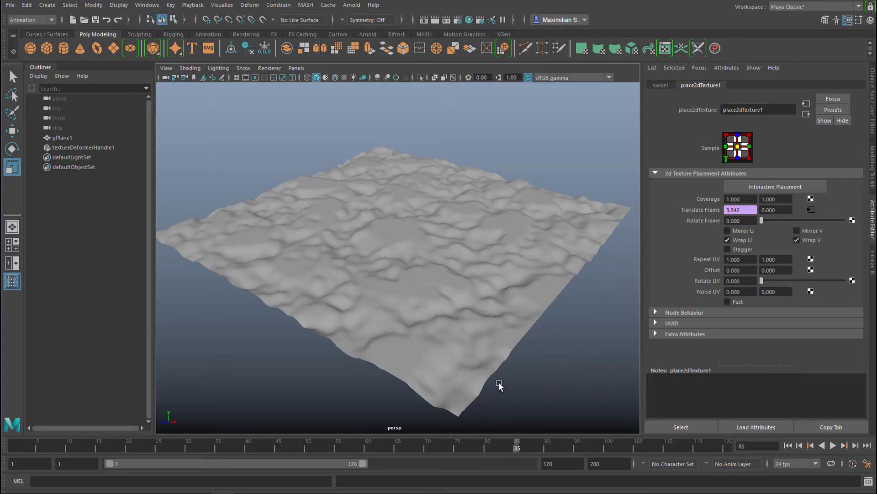
- Slow the movement by editing the Translate Frame expression to place2dTexture1.translateFrameU=time/10
right_click(744, 209)
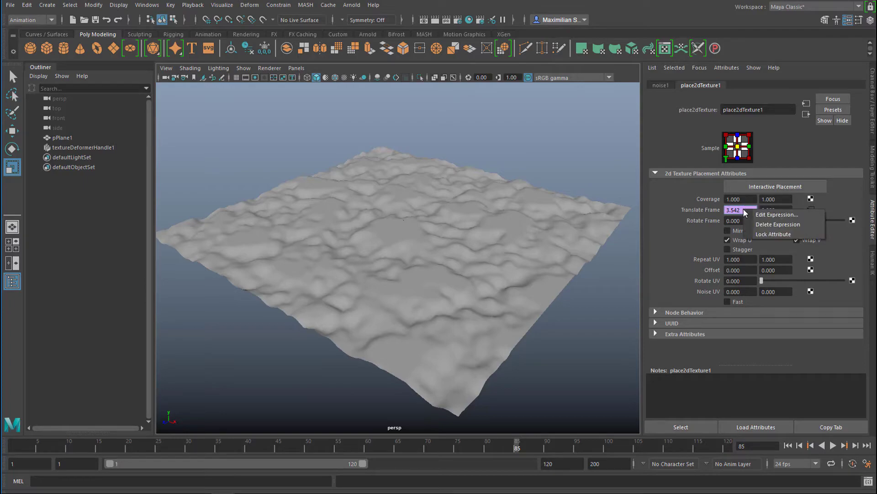
left_click(777, 214)
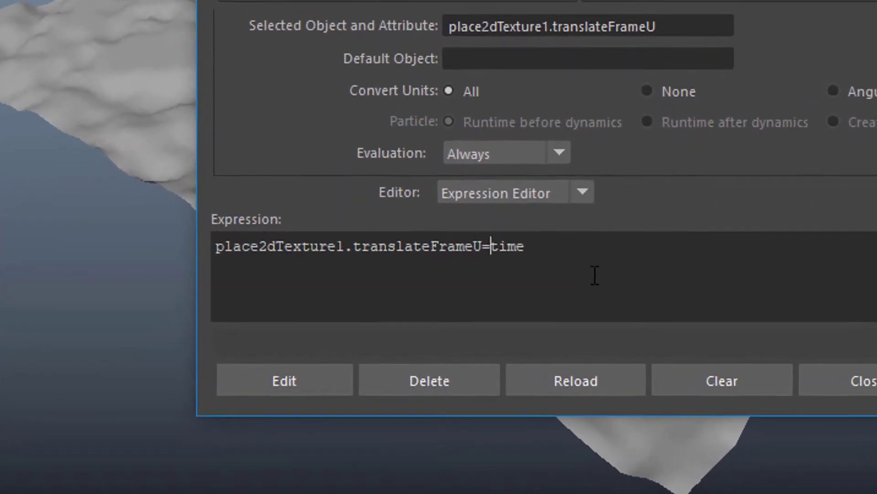
left_click(563, 246)
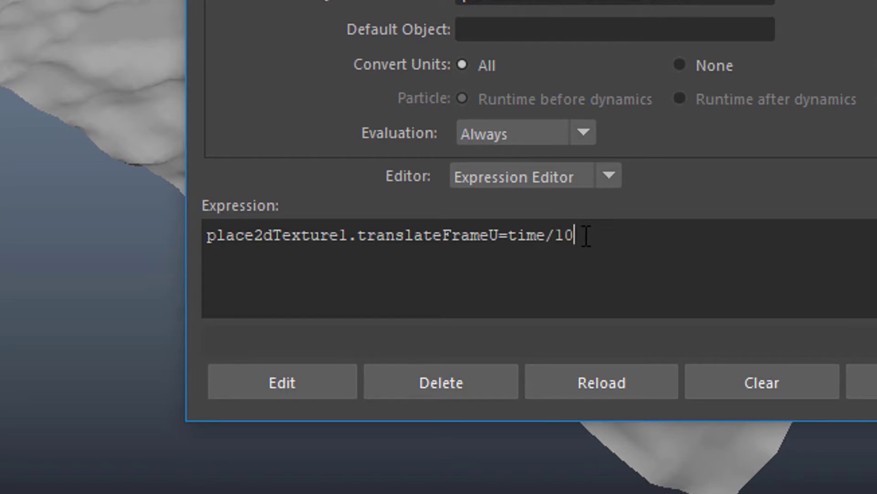
left_click(296, 384)
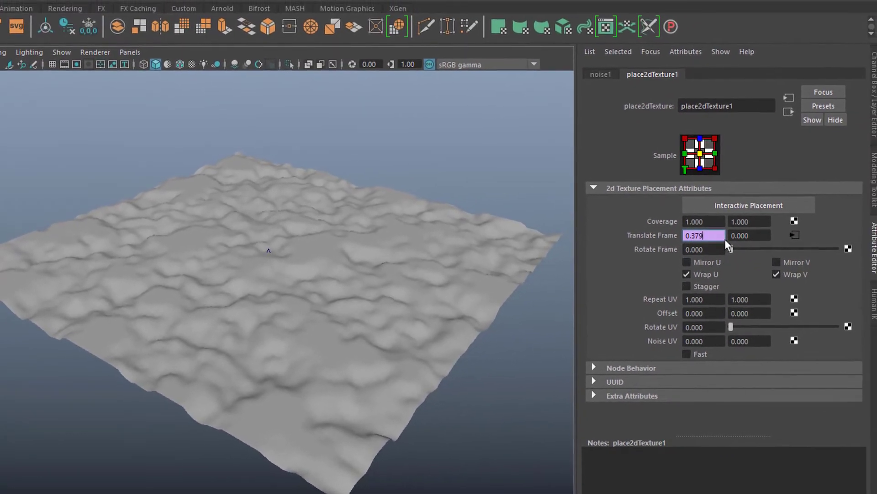
- Set the noise placement's first Coverage value to 0.2
left_click(704, 223)
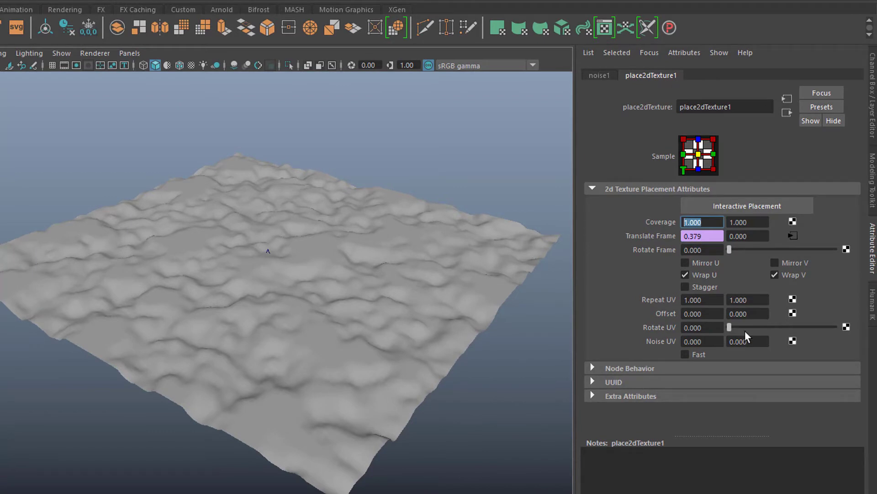
type(".2")
key("Return")
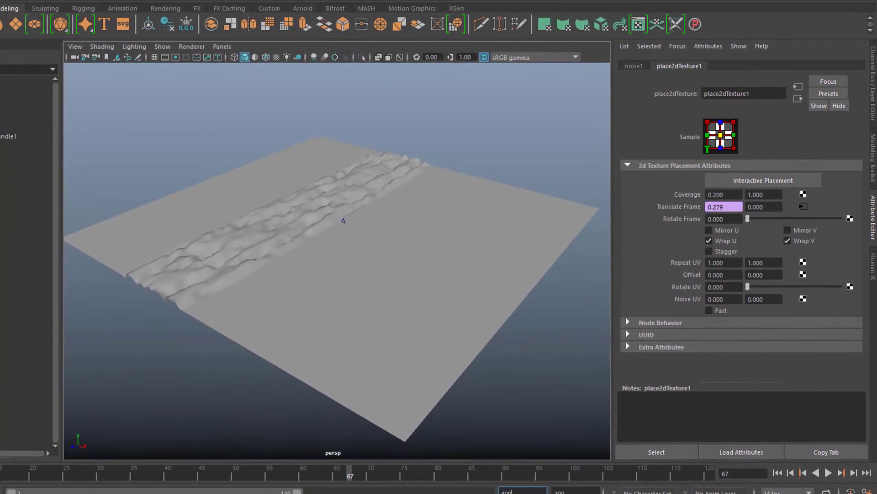
- Extend the playback range to 400 frames and play the animation from the first frame to check the moving strip
left_click(779, 473)
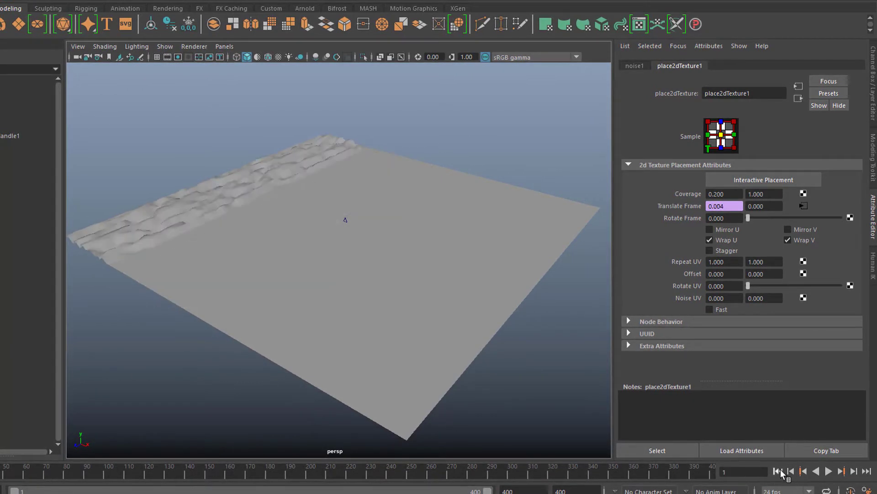
left_click(827, 472)
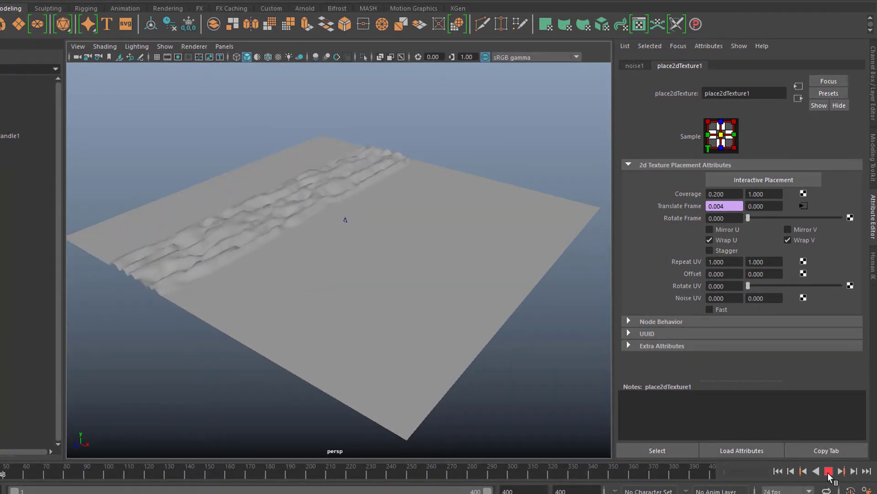
left_click(828, 472)
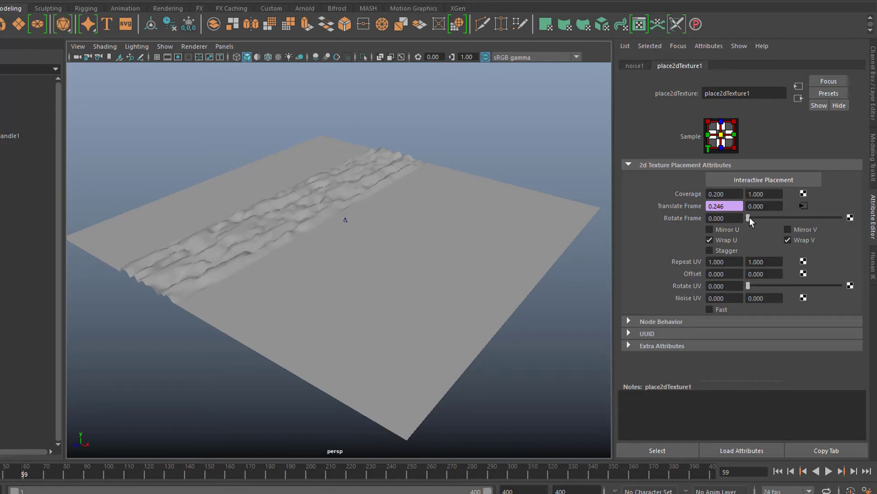
- Set the noise placement's Rotate Frame to about 19.5 and play the animation from the first frame to check the angled strip
left_click_drag(750, 219, 754, 219)
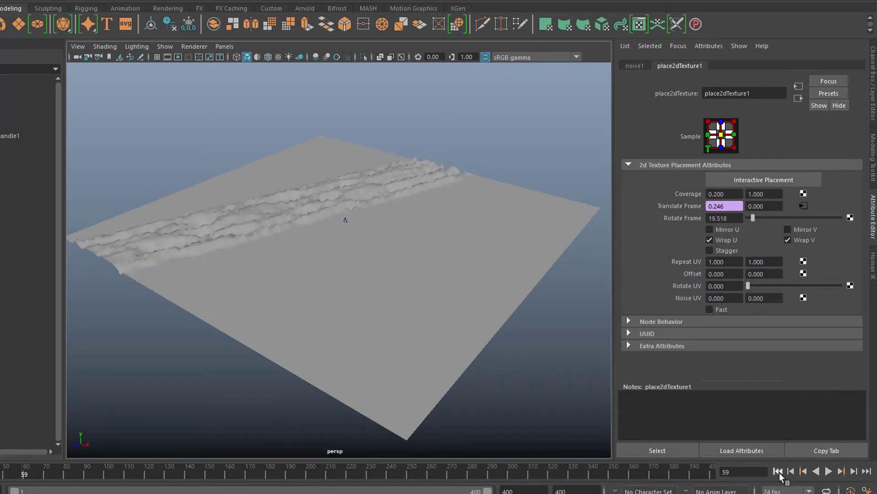
left_click(778, 471)
left_click(828, 471)
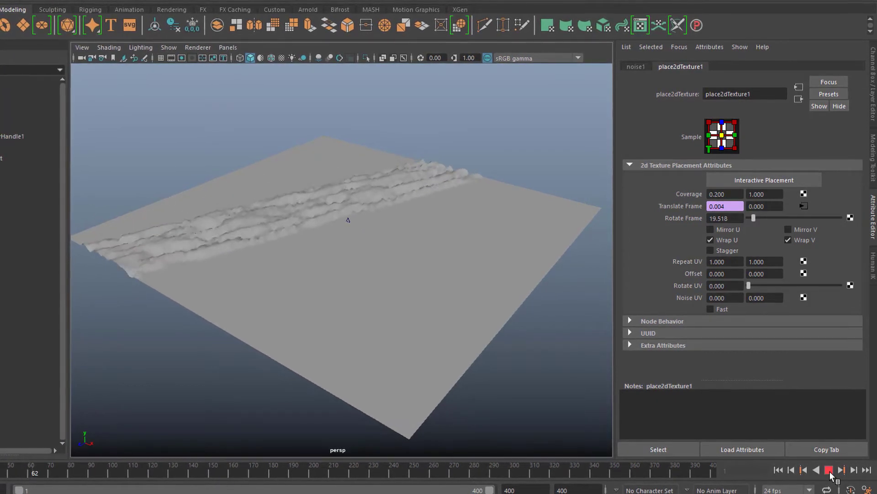
left_click(829, 471)
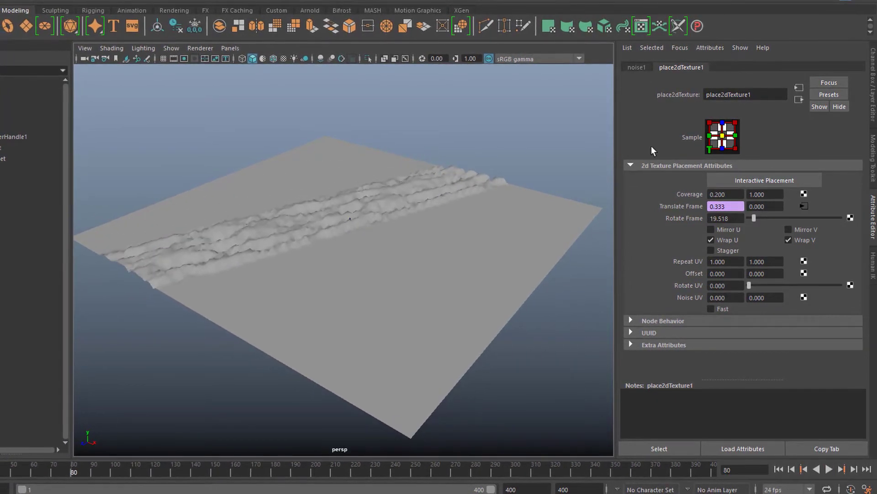
- Set the noise placement's first Coverage value to 0.7
double_click(726, 207)
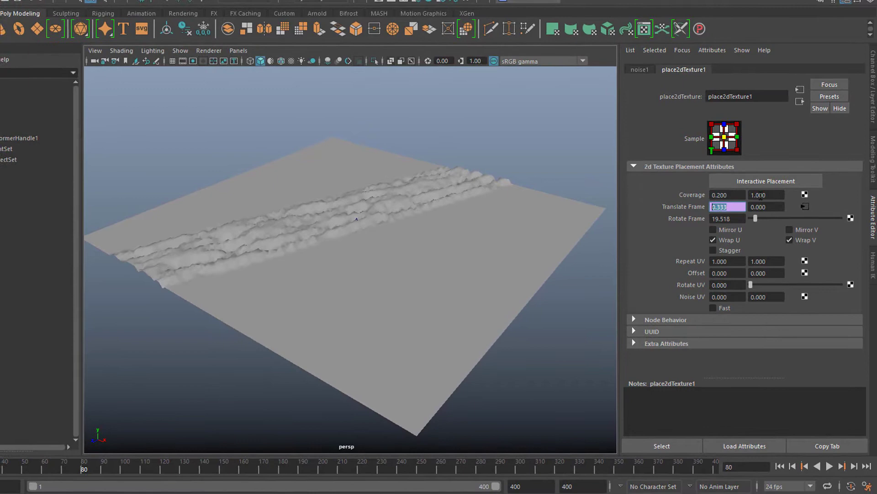
double_click(727, 195)
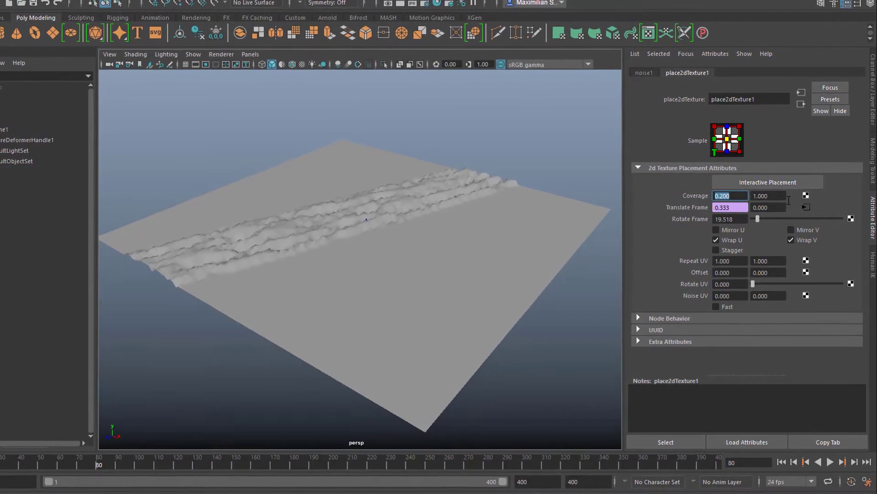
type("0.7")
key("Return")
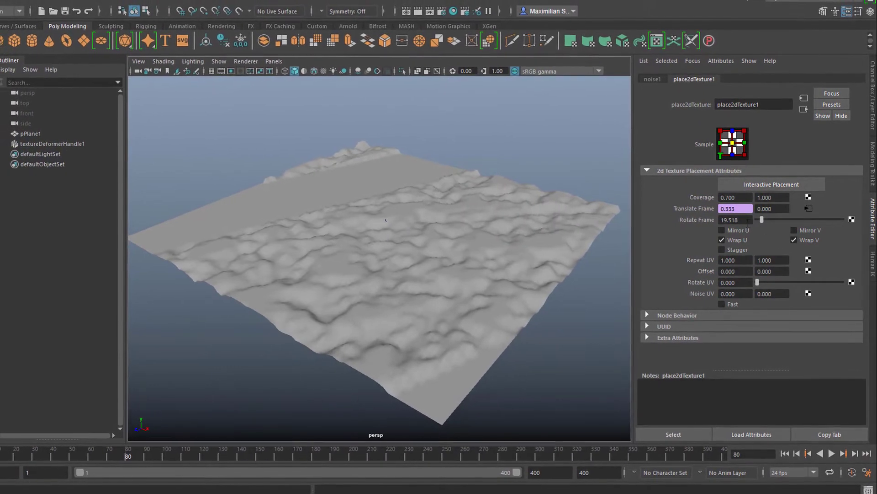
- Reset the noise placement's Rotate Frame to 0 and play the animation to check the wider moving area
double_click(734, 220)
type("0")
key("Return")
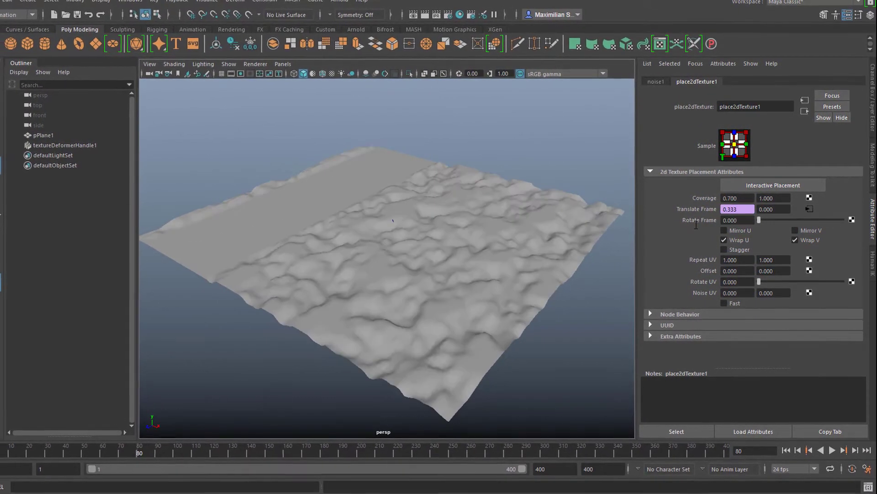
left_click(833, 449)
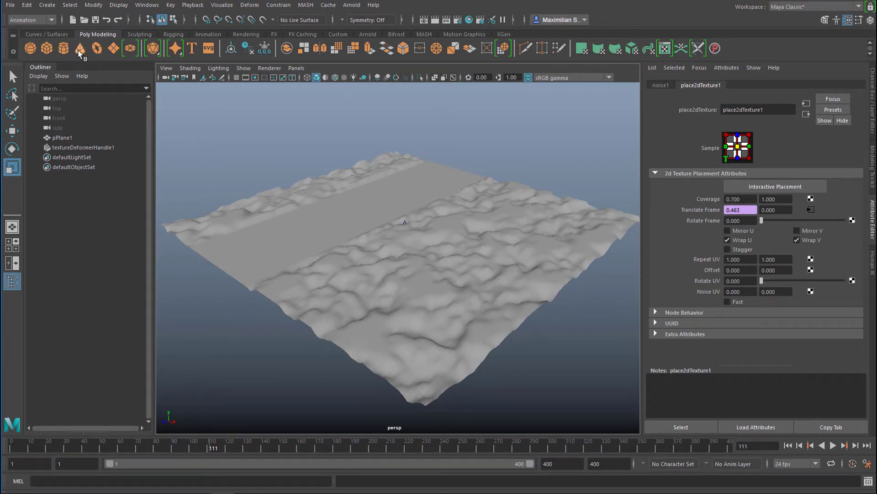
- Create a polygon cone at the centre of the plane and raise it to sit above the deformed surface
left_click(386, 256)
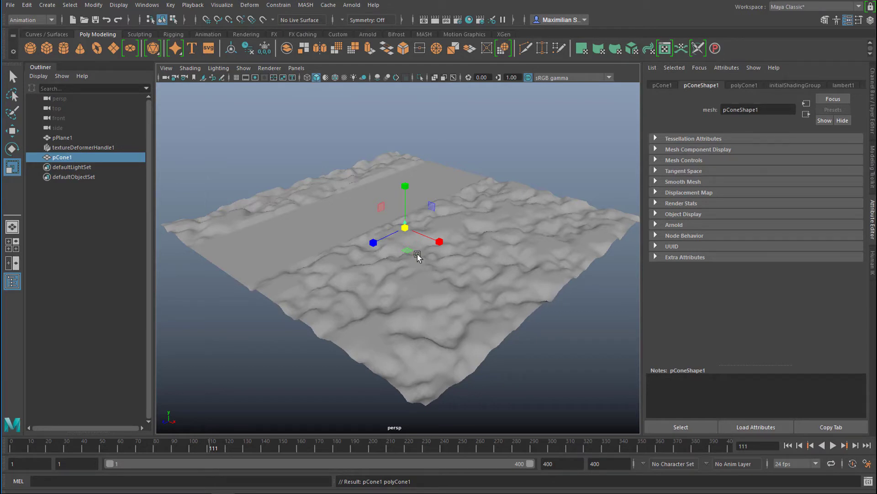
scroll(380, 277, "up", 5)
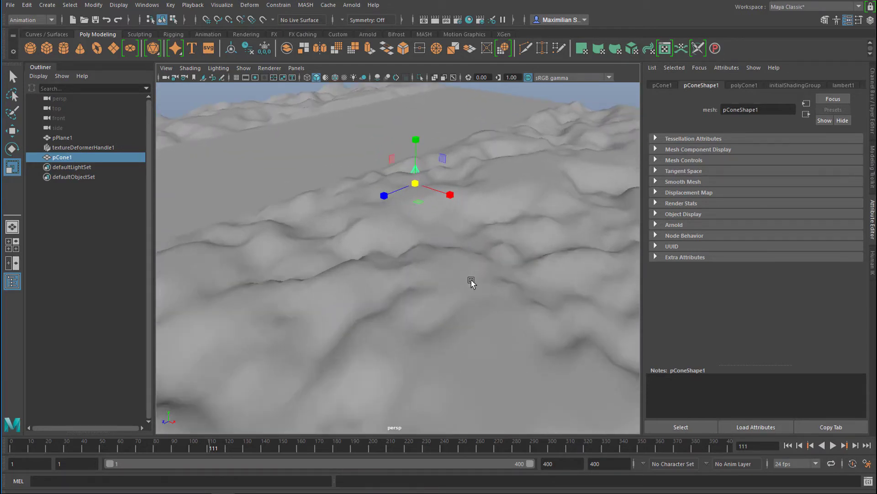
key("w")
left_click_drag(424, 139, 423, 90)
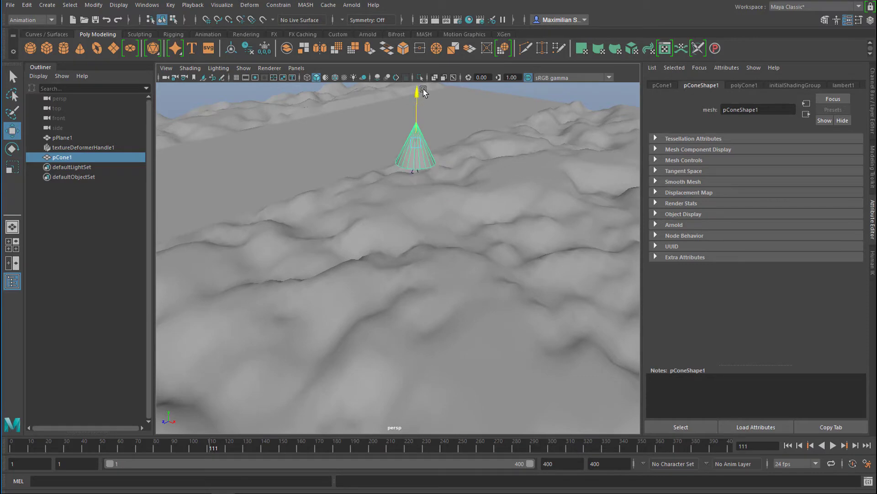
left_click_drag(424, 272, 600, 217, "alt")
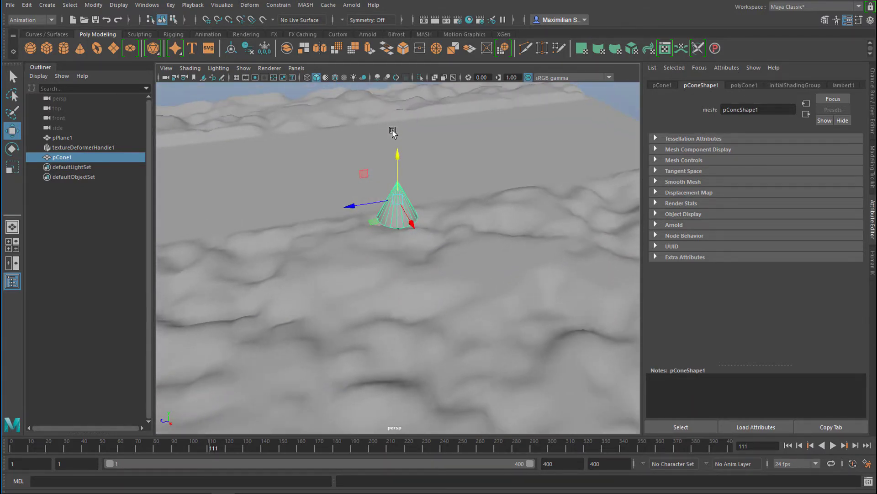
- Reduce the cone's Subdivisions Axis, trying 4 and settling on 6
left_click(424, 34)
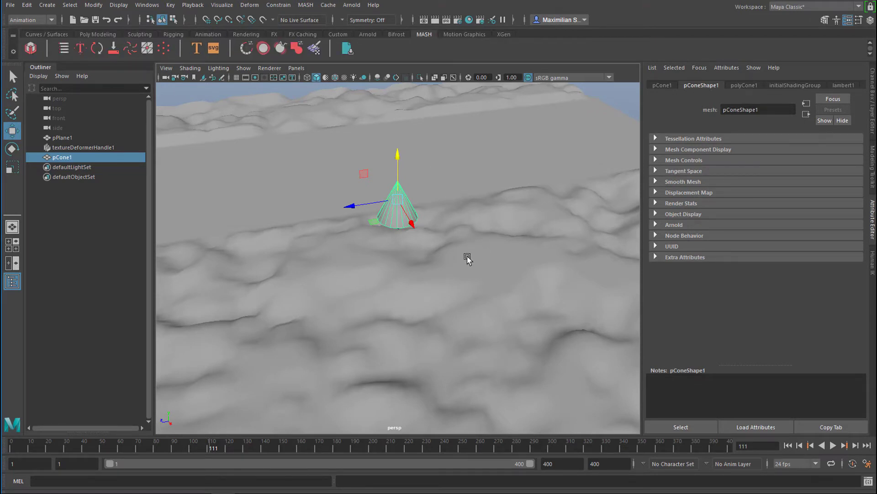
left_click(751, 86)
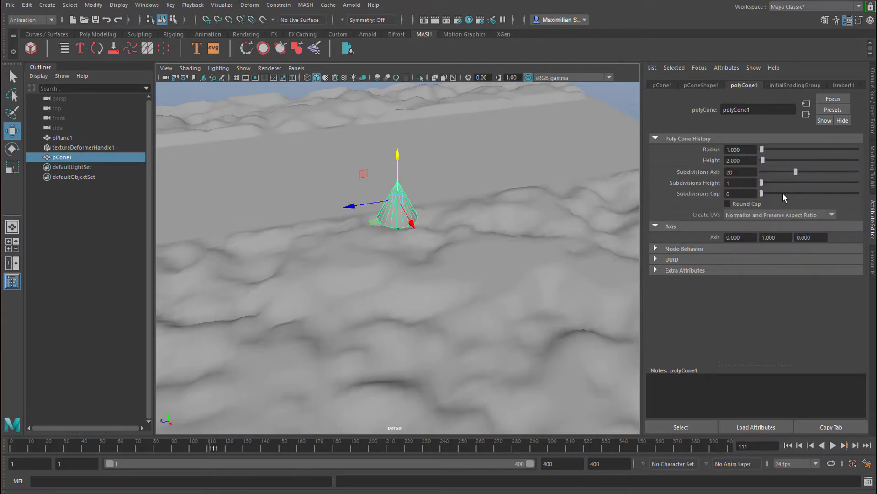
left_click(743, 172)
type("4")
key("Return")
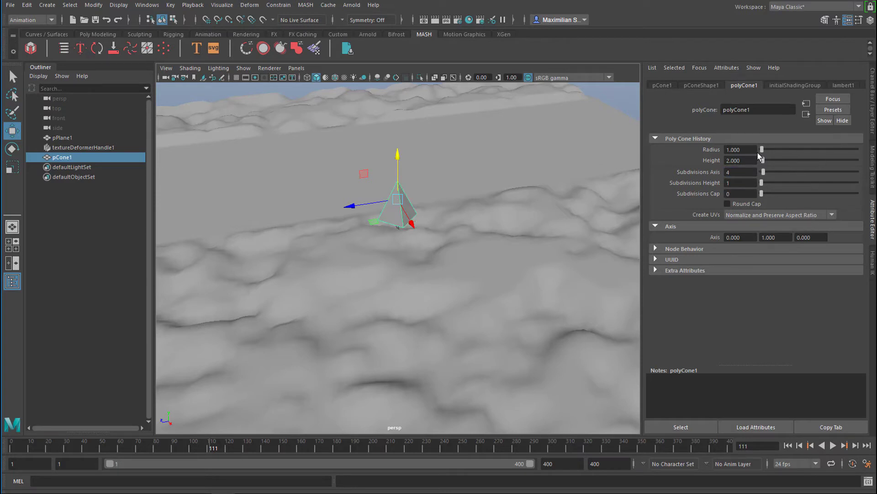
type("6")
key("Return")
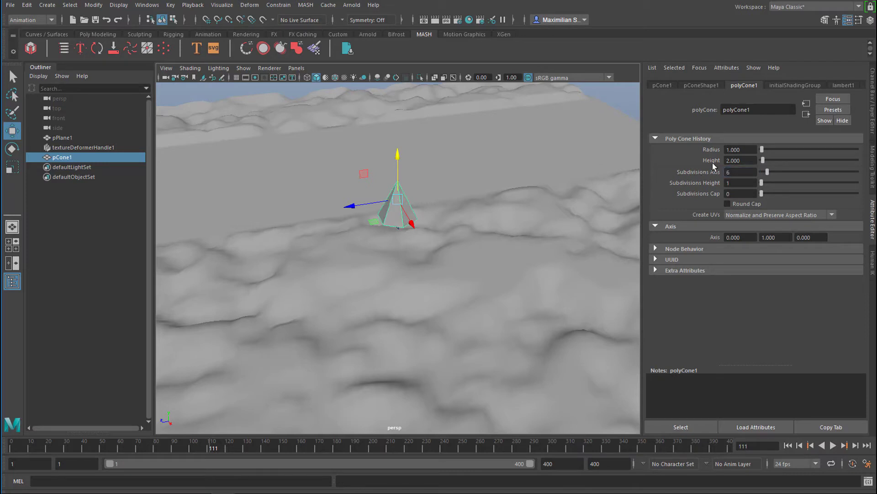
- Assign a new aiStandardSurface material to the cone and set its base color to pure red
left_click_drag(462, 232, 462, 260, "alt")
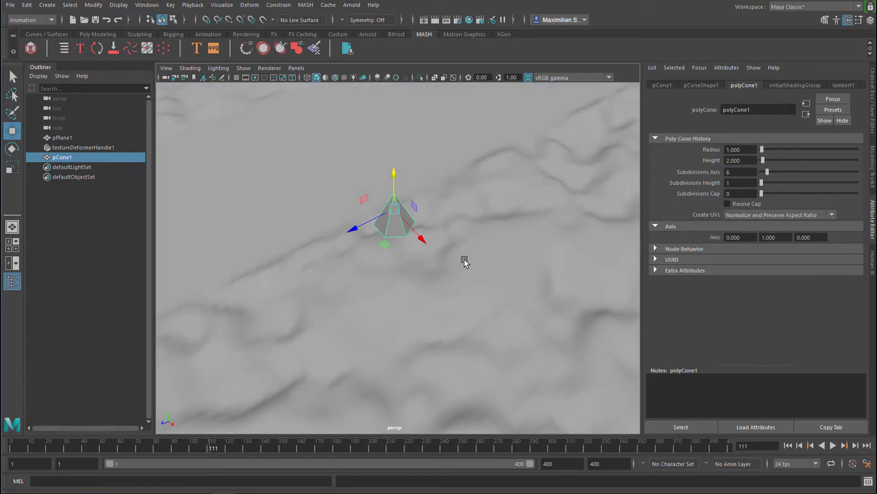
right_click(395, 221)
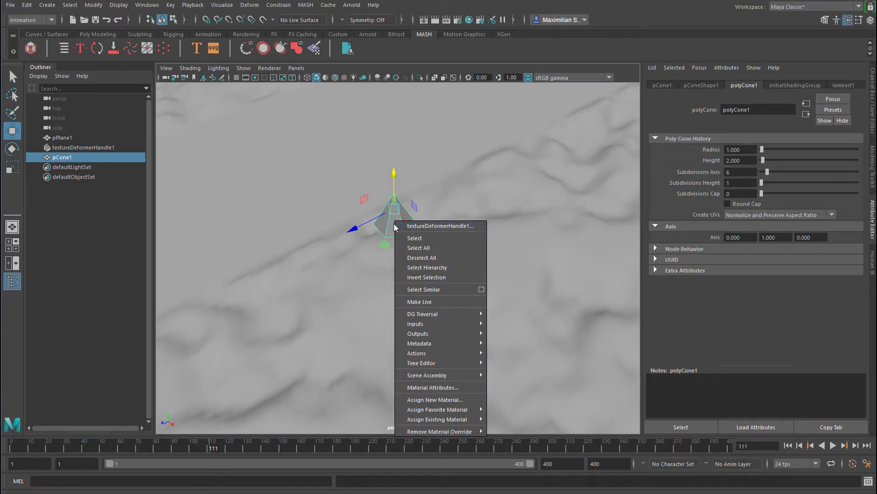
left_click(435, 400)
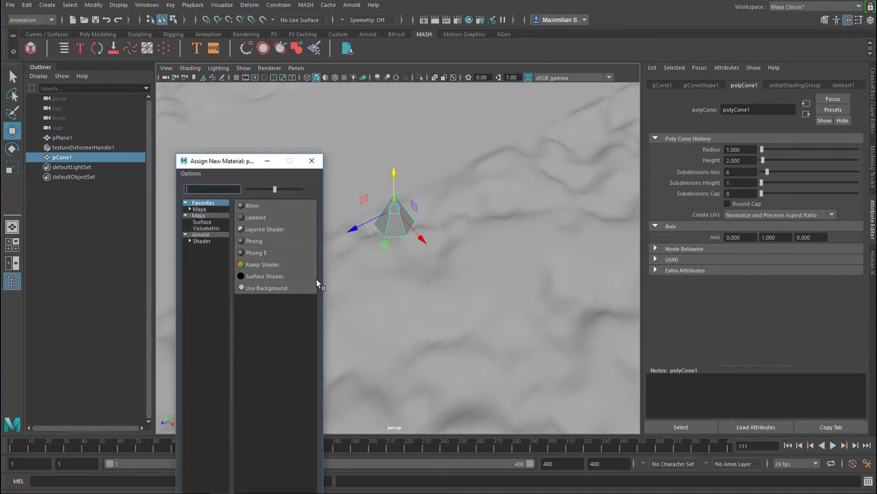
left_click(210, 235)
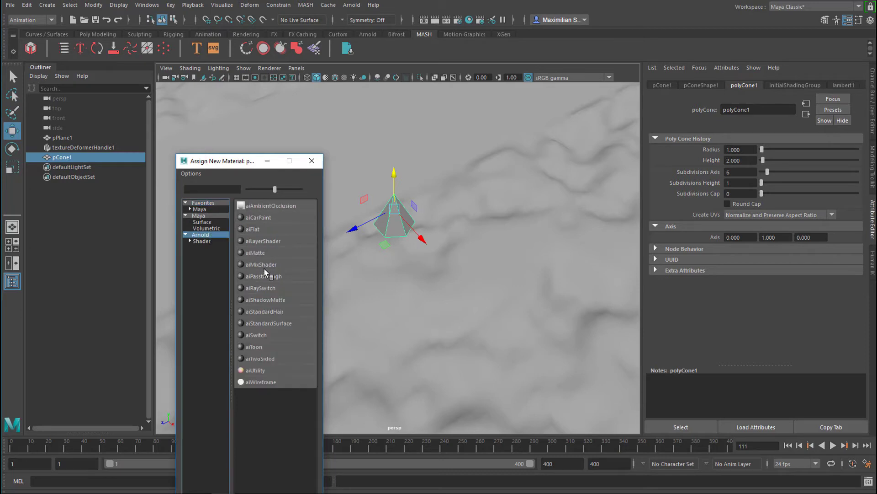
left_click(284, 323)
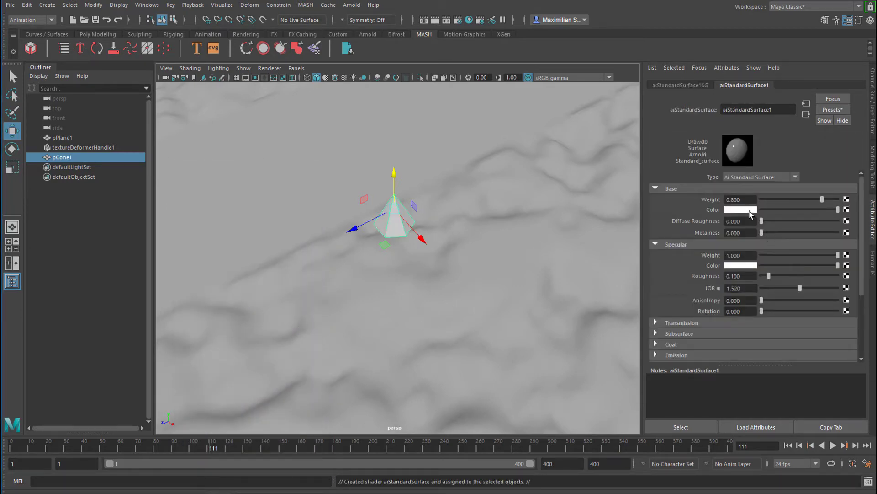
left_click(741, 210)
left_click(833, 232)
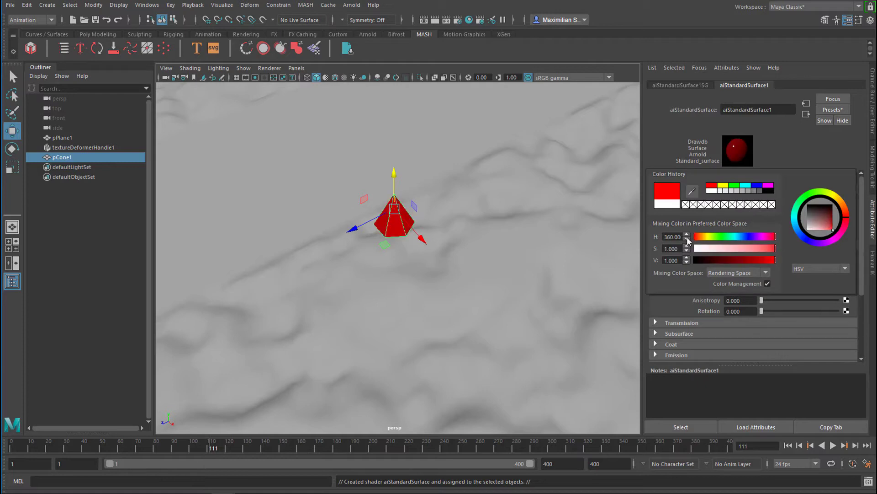
- Scale the red cone down uniformly so it is small relative to the plane
left_click_drag(547, 284, 418, 306, "alt")
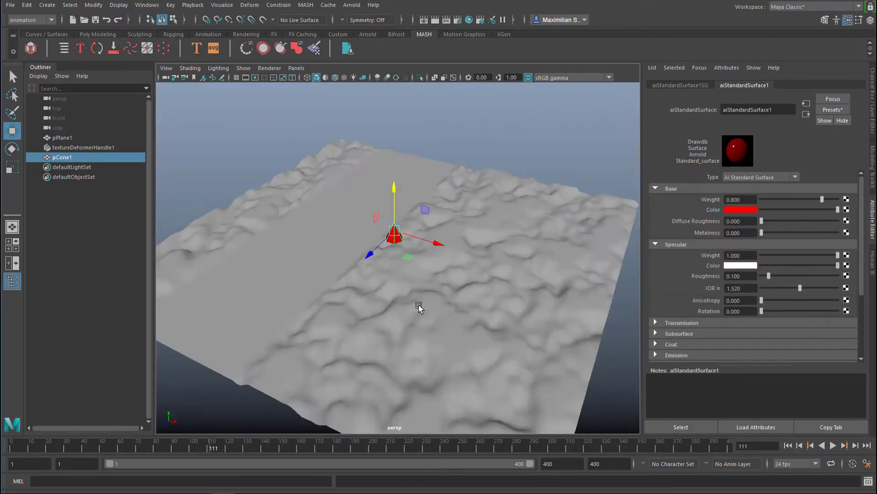
right_click_drag(418, 306, 517, 295, "alt")
scroll(503, 293, "down", 2)
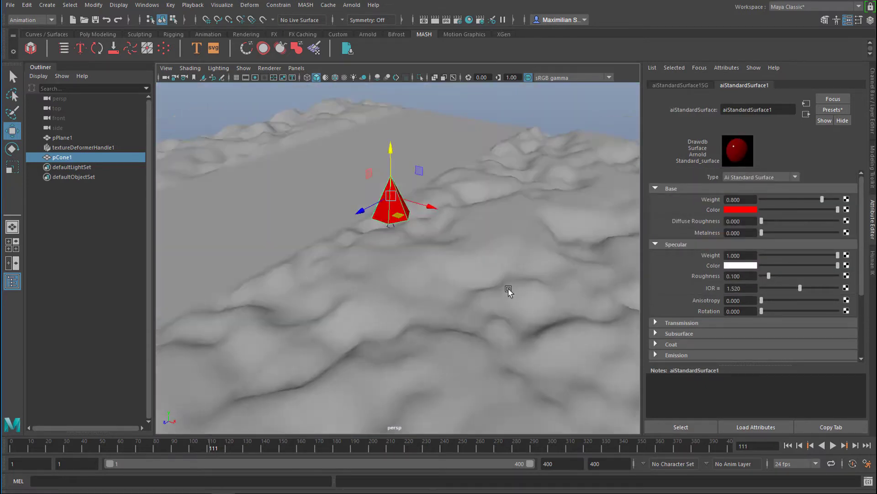
left_click_drag(507, 290, 432, 298, "alt")
scroll(389, 317, "down", 3)
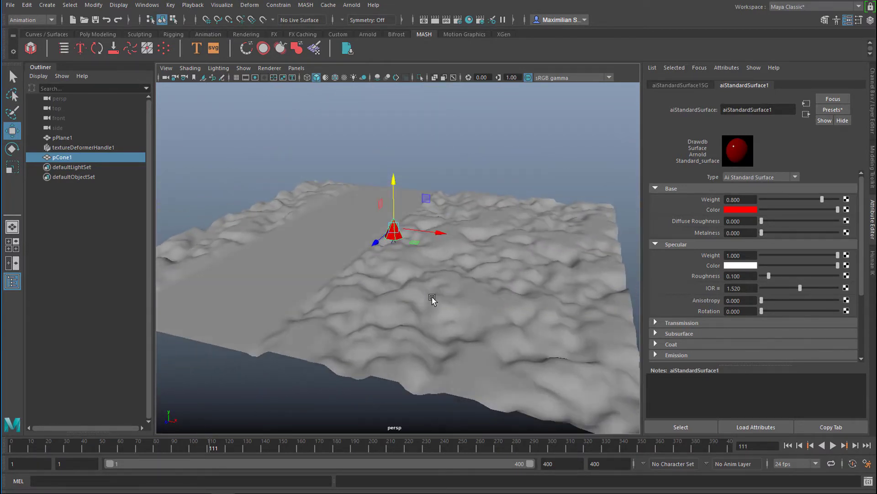
key("r")
left_click_drag(396, 233, 401, 296)
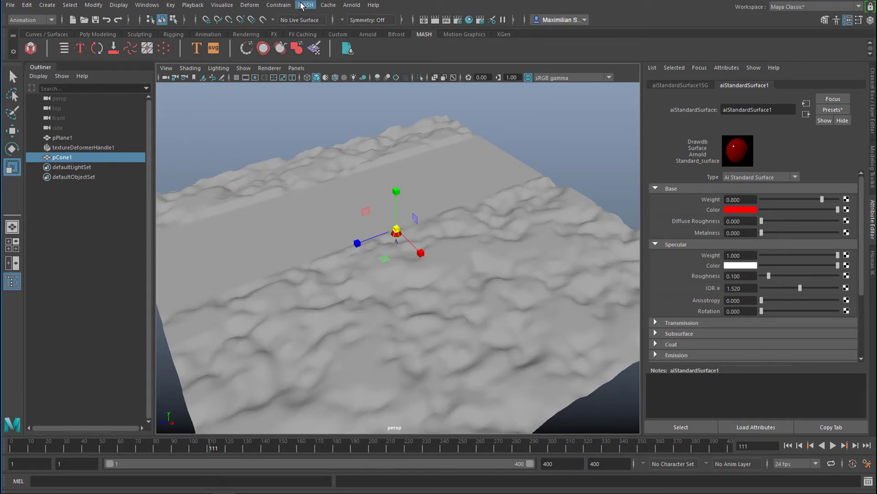
- Create a MASH network from the red cone and inspect the row of copies from below the plane
left_click(31, 48)
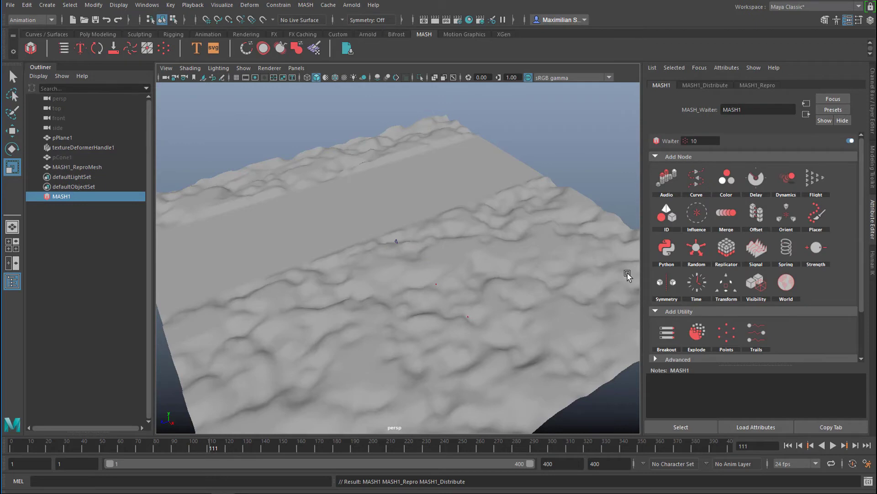
left_click_drag(510, 309, 513, 272, "alt")
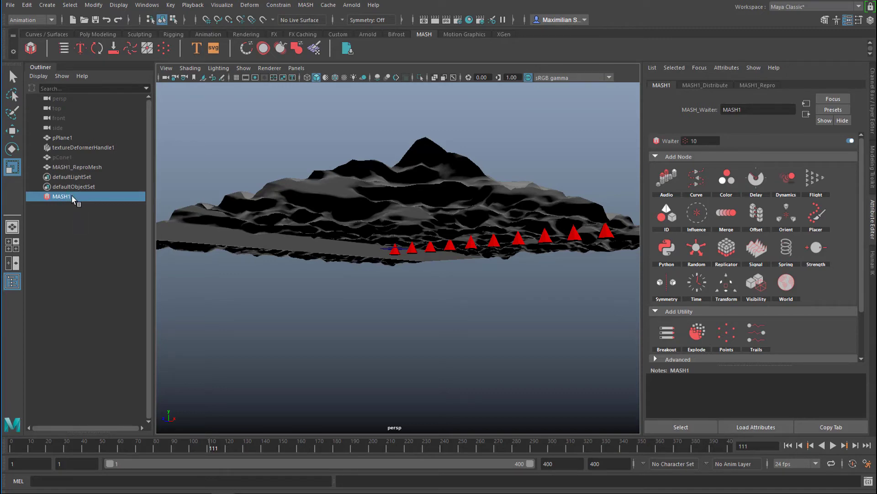
left_click_drag(520, 281, 460, 492, "alt")
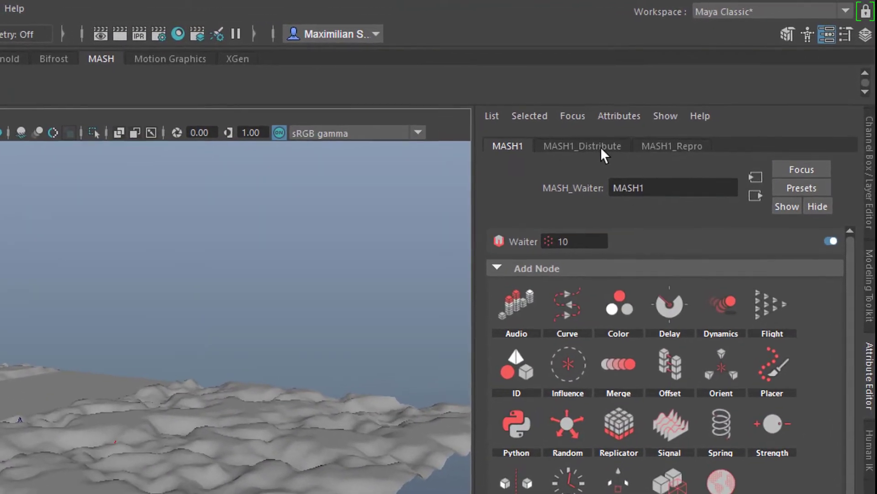
- Set the MASH Distribution Type to Mesh and connect pPlane1 as its Input Mesh
left_click(595, 147)
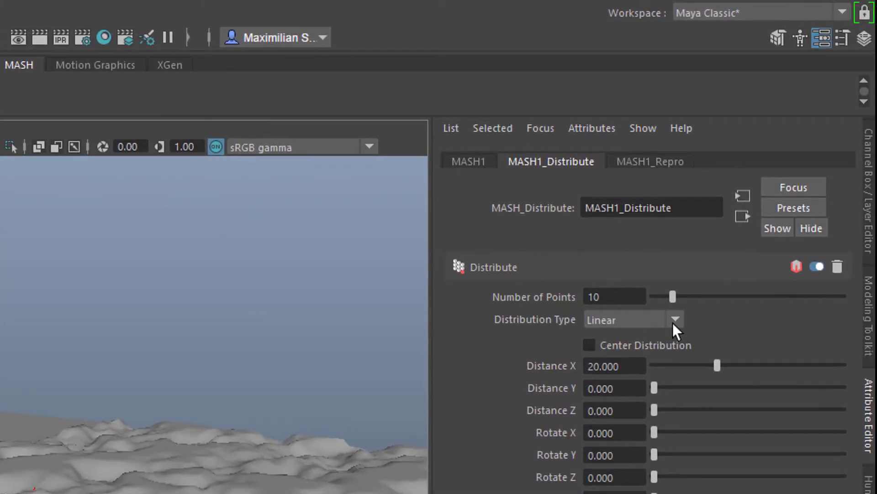
left_click(674, 320)
left_click(646, 393)
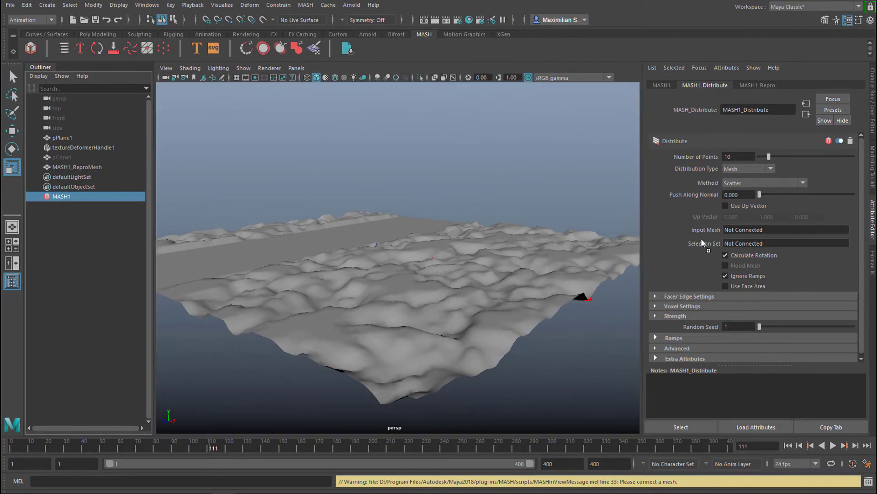
middle_click_drag(726, 230, 727, 230)
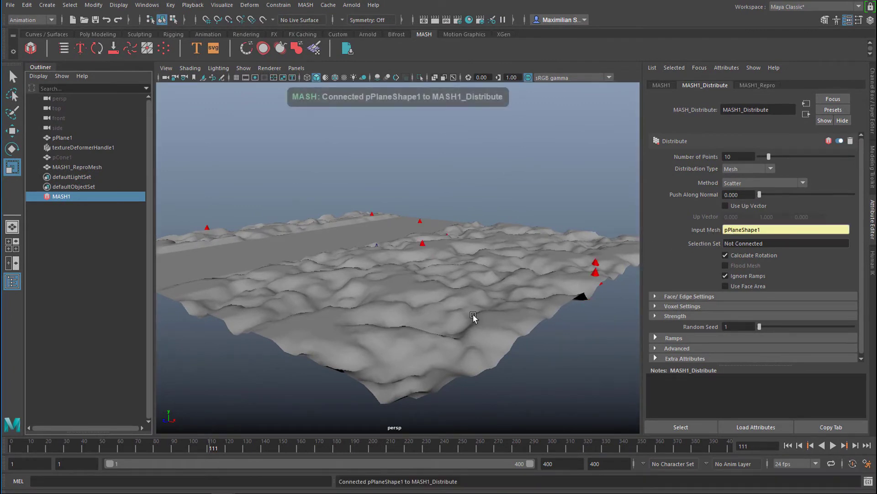
- Play the animation from the first frame to check how the scattered cones follow the moving surface
left_click_drag(473, 314, 599, 362, "alt")
left_click(789, 445)
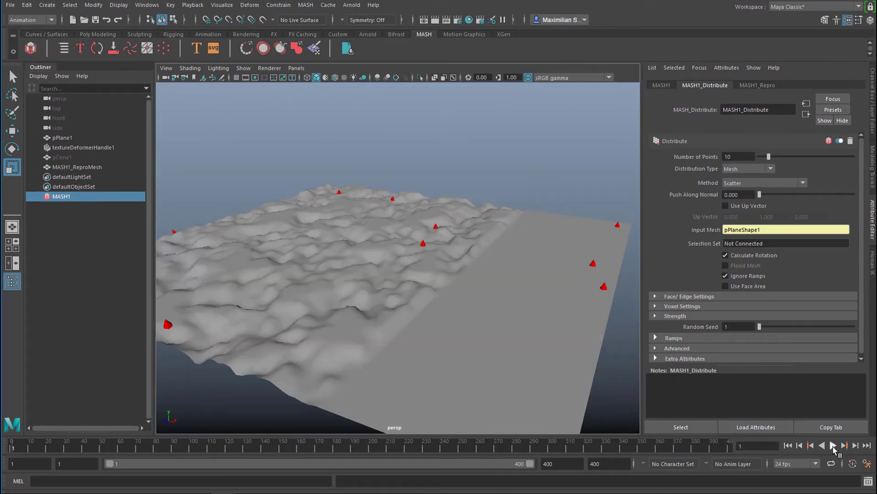
left_click(833, 445)
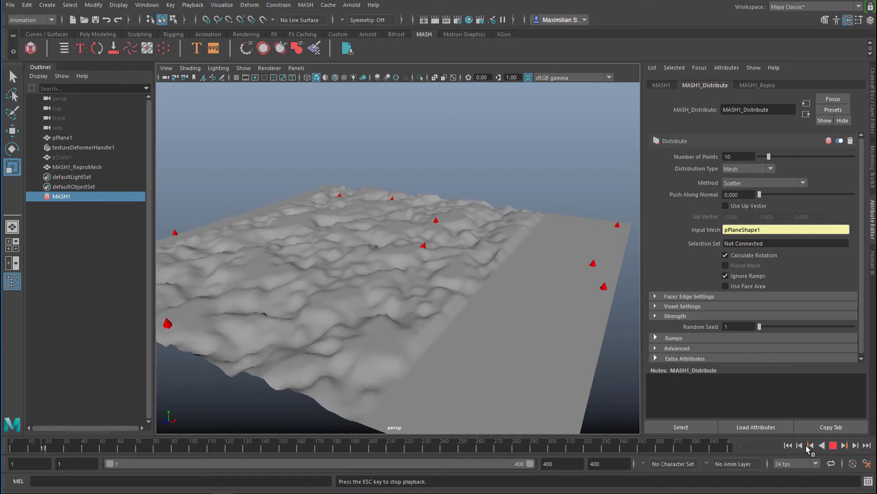
scroll(391, 381, "down", 6)
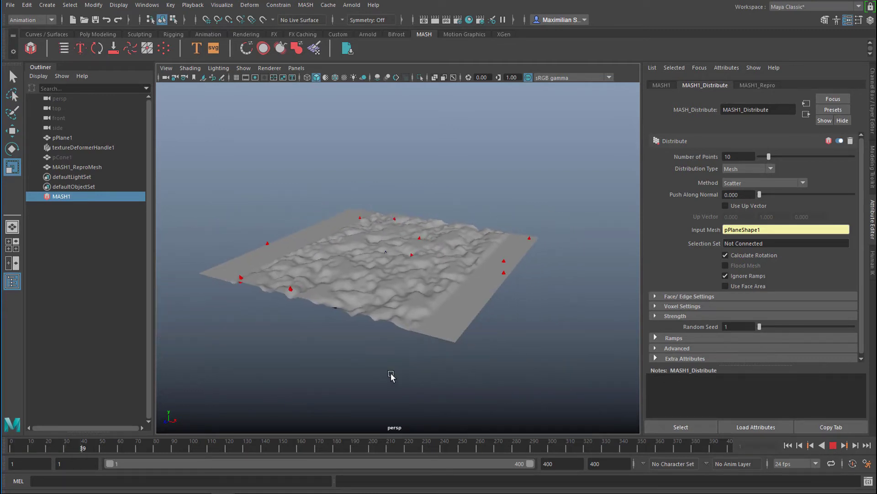
- Stop the playback and set the MASH Distribute node's Number of Points to 1000
right_click_drag(412, 364, 531, 369, "alt")
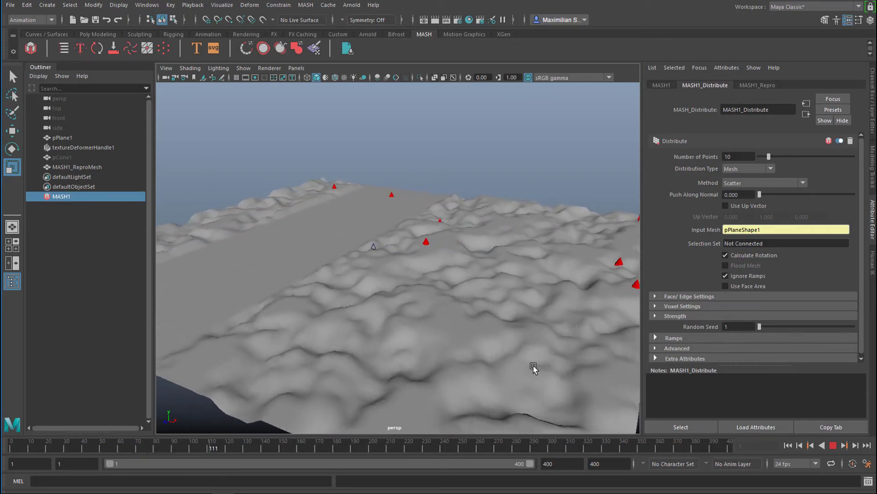
left_click(832, 445)
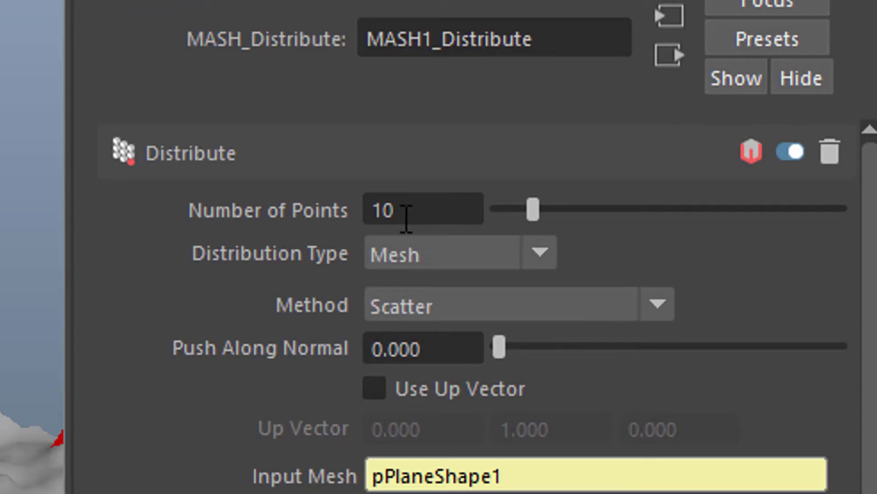
left_click(406, 219)
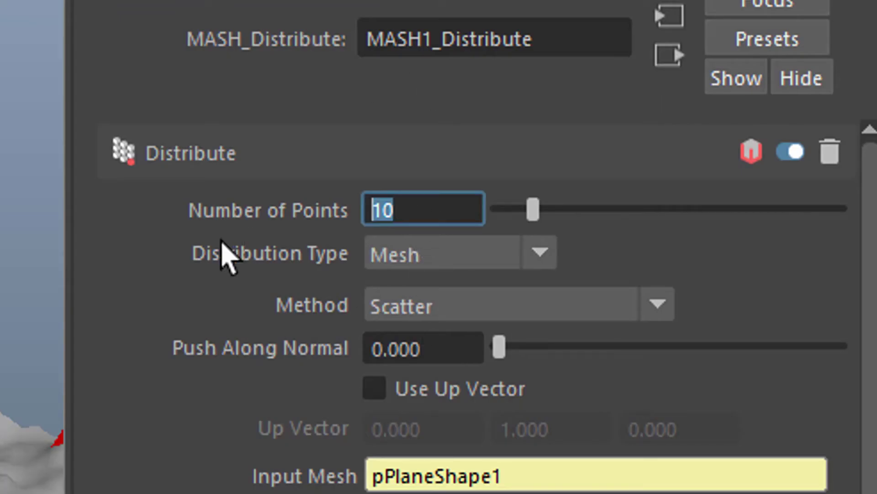
type("100")
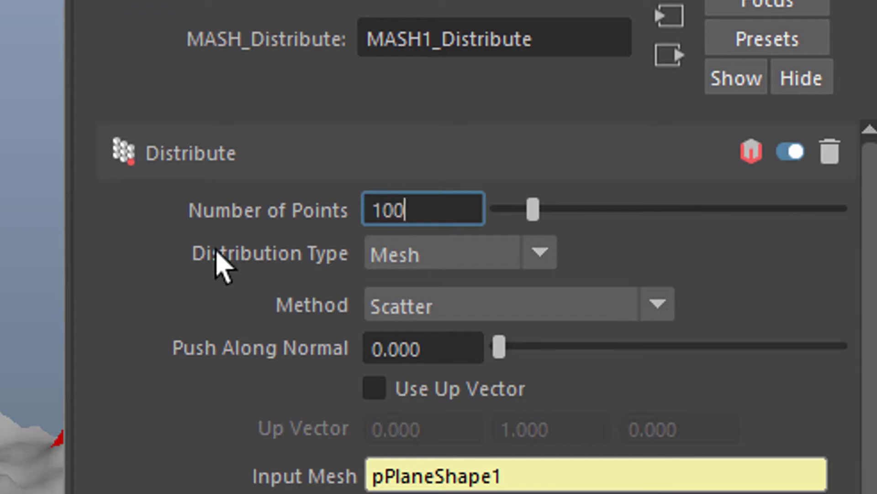
type("0")
key("Return")
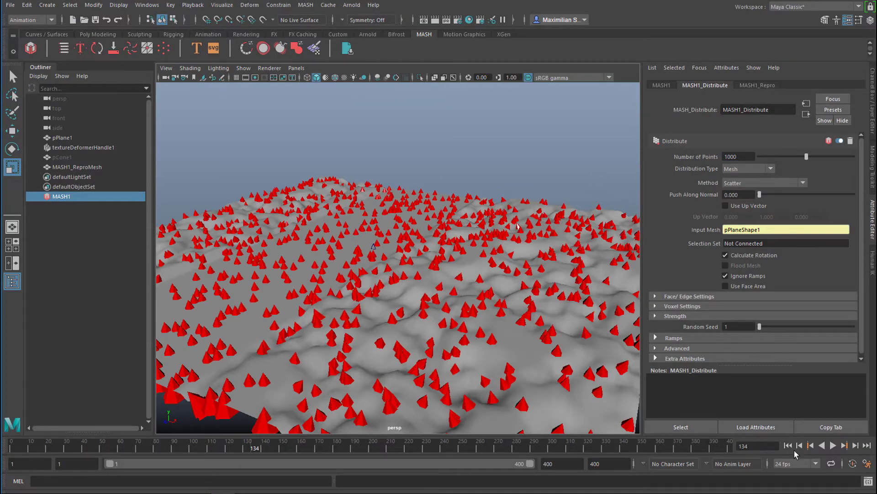
- Play the animation from the first frame and inspect up close how the scattered cones follow the moving surface
left_click(789, 445)
left_click(828, 446)
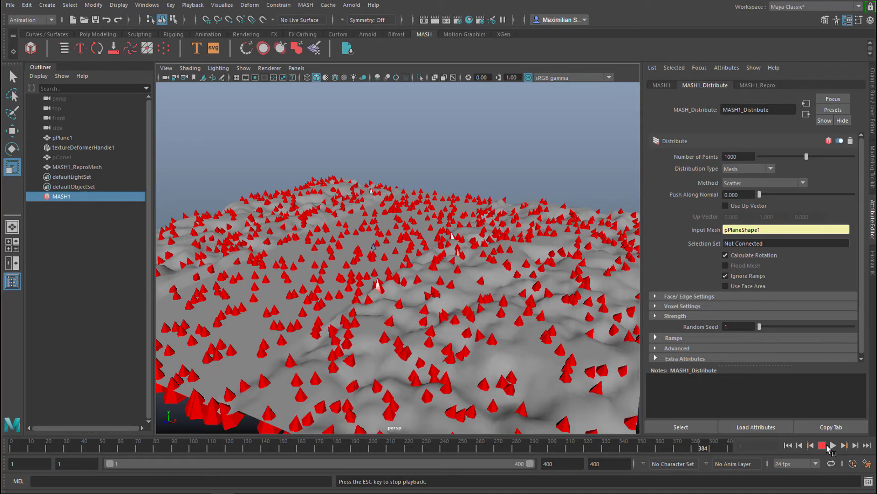
left_click(826, 446)
left_click(789, 446)
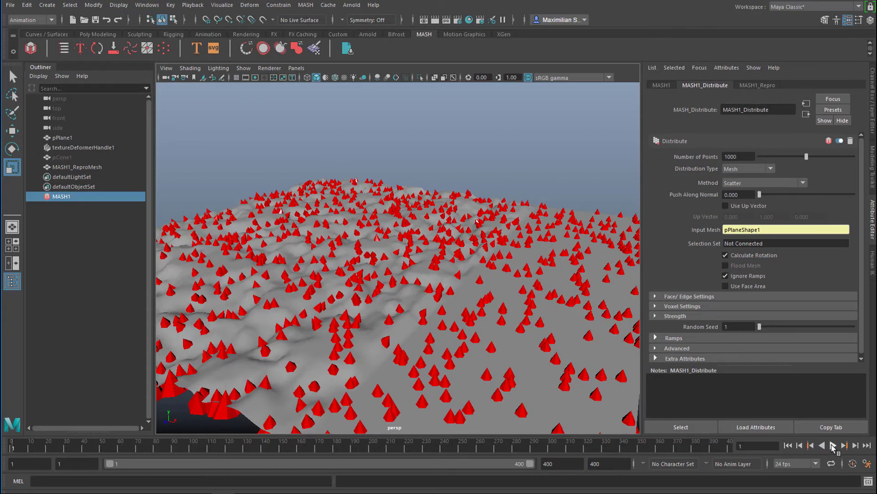
left_click(833, 445)
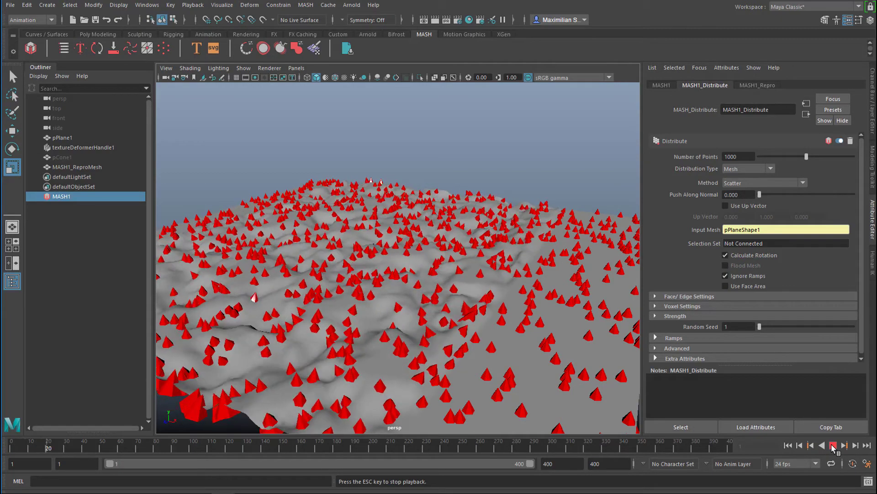
left_click(832, 446)
left_click_drag(453, 319, 469, 317, "alt")
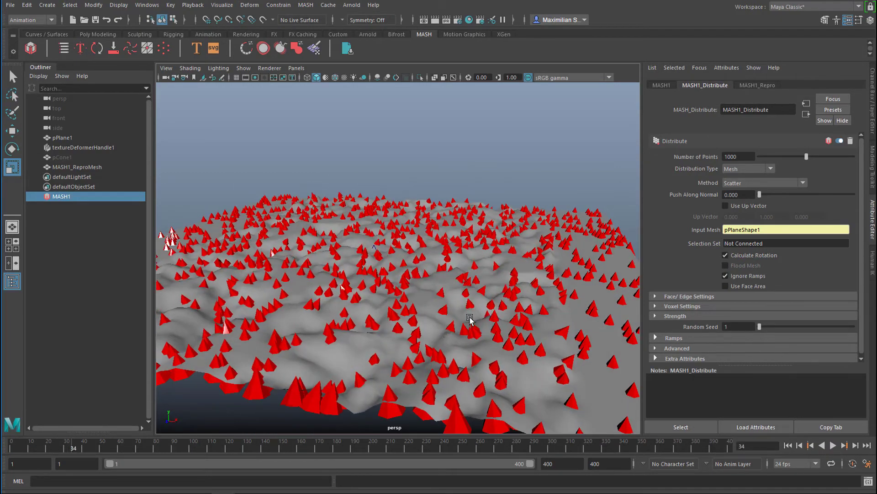
right_click_drag(464, 327, 523, 348, "alt")
left_click_drag(547, 353, 537, 361, "alt")
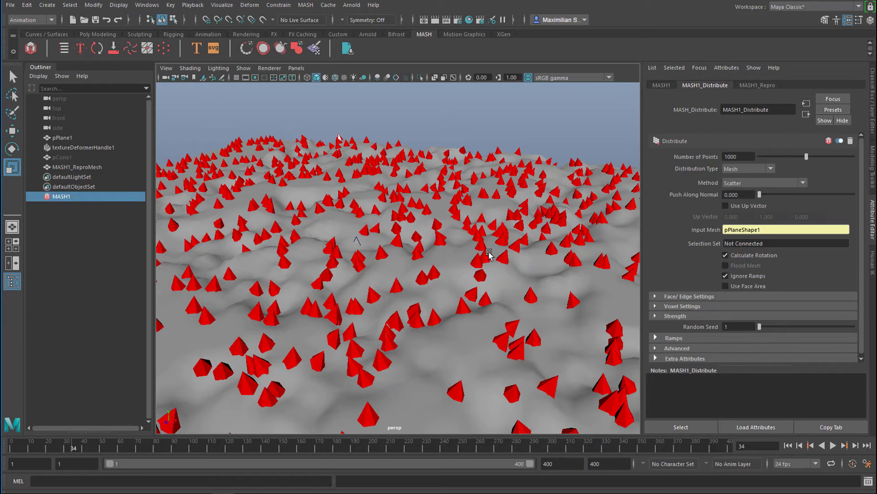
- Open the textureDeformer1 attributes of the deformer handle and lower the Strength to 0.557
left_click(454, 261)
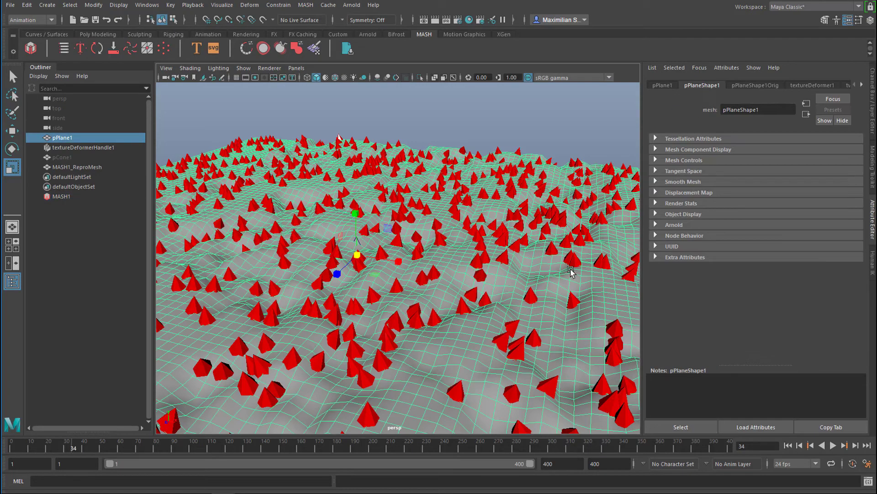
right_click_drag(498, 284, 394, 311, "alt")
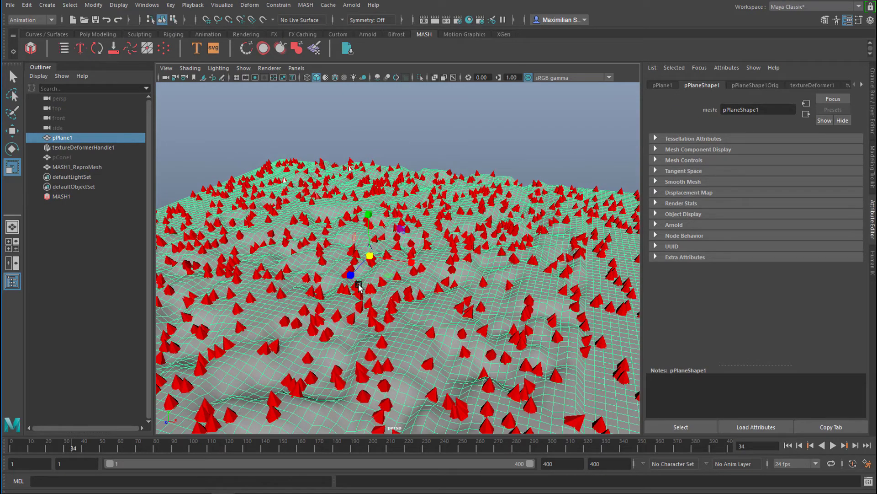
left_click(86, 148)
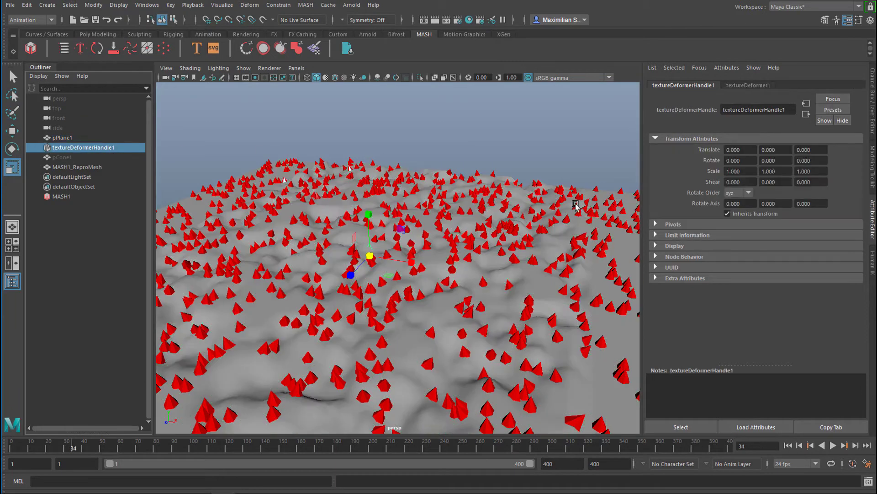
left_click(752, 85)
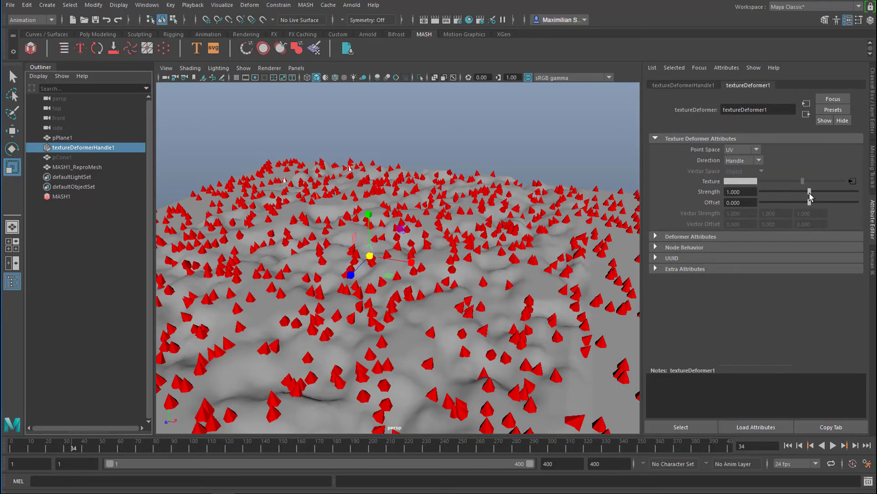
left_click_drag(809, 192, 787, 200)
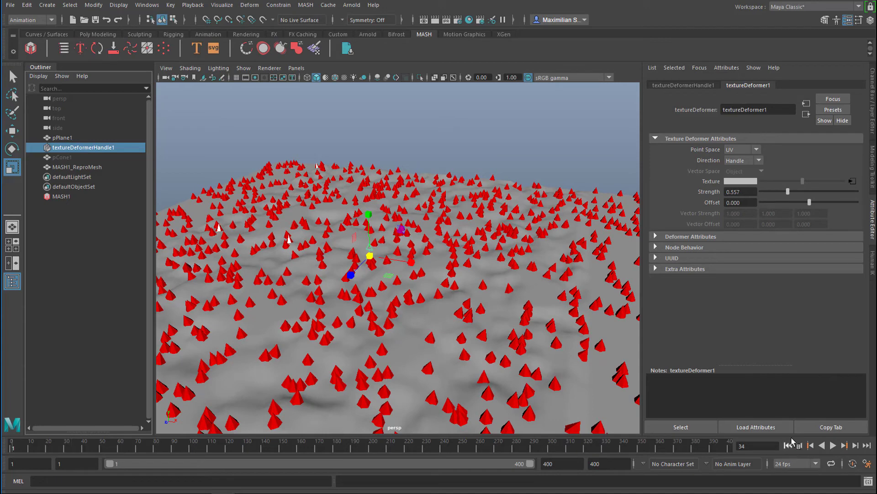
- Return to the first frame, drive the texture deformer's Strength with the expression =sin(time), and play it back
left_click(789, 444)
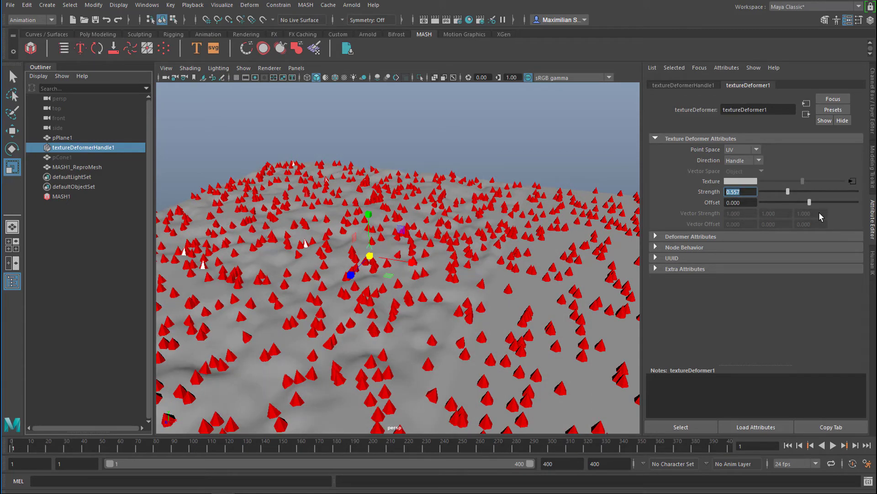
type("=sin(")
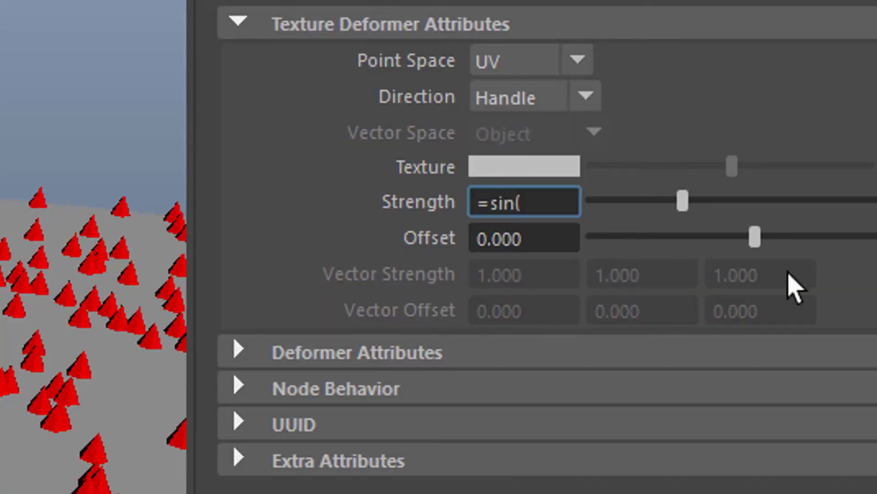
type("time)")
key("Return")
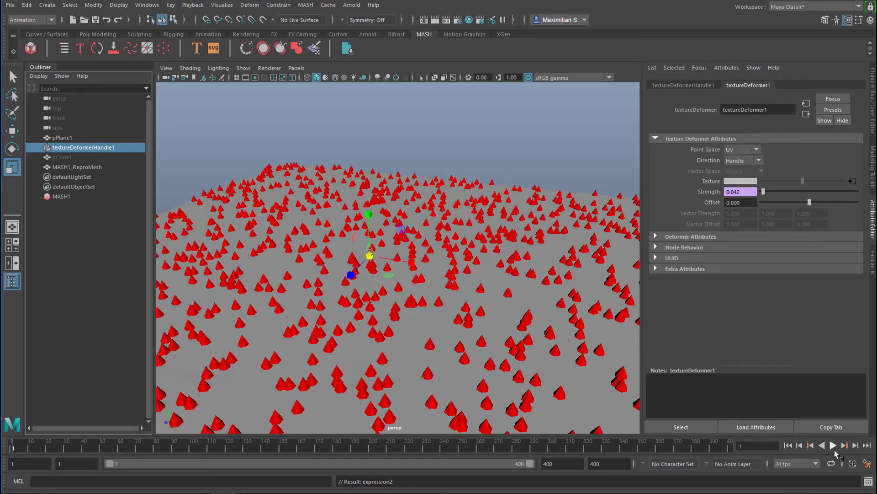
left_click(834, 446)
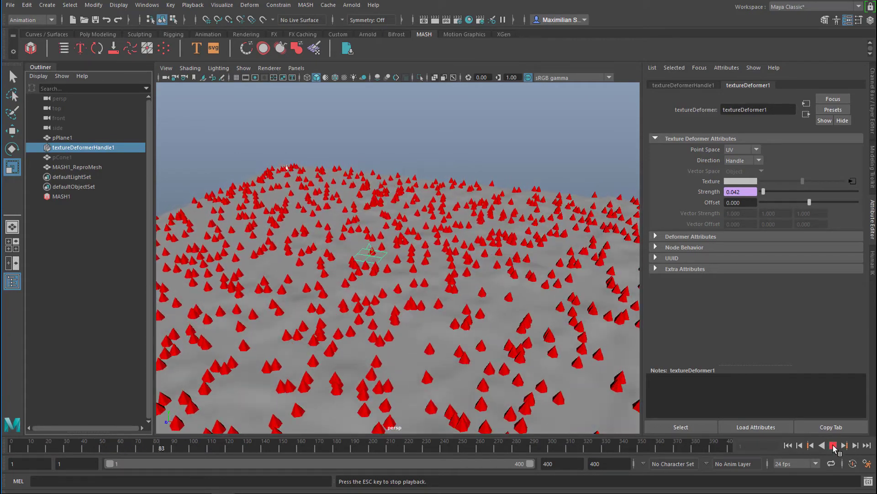
left_click(834, 446)
- Edit the Strength expression to textureDeformer1.strength=4*sin(time) and close the Expression Editor
right_click(745, 193)
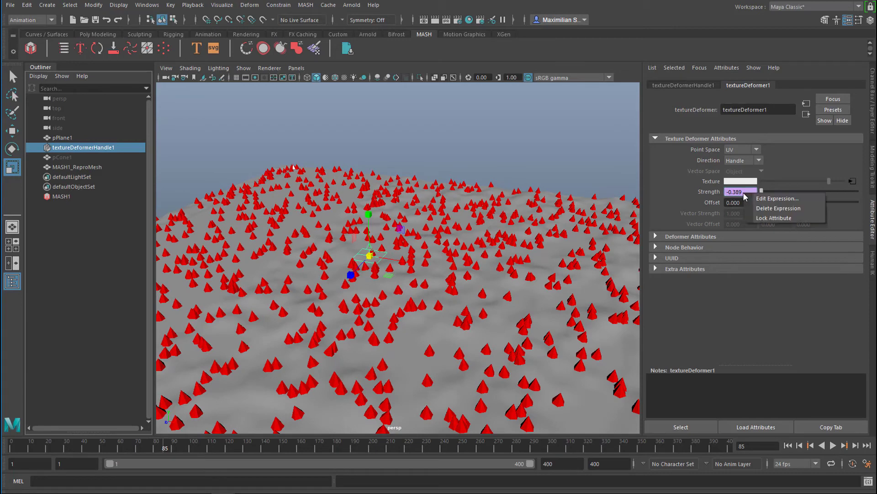
left_click(789, 198)
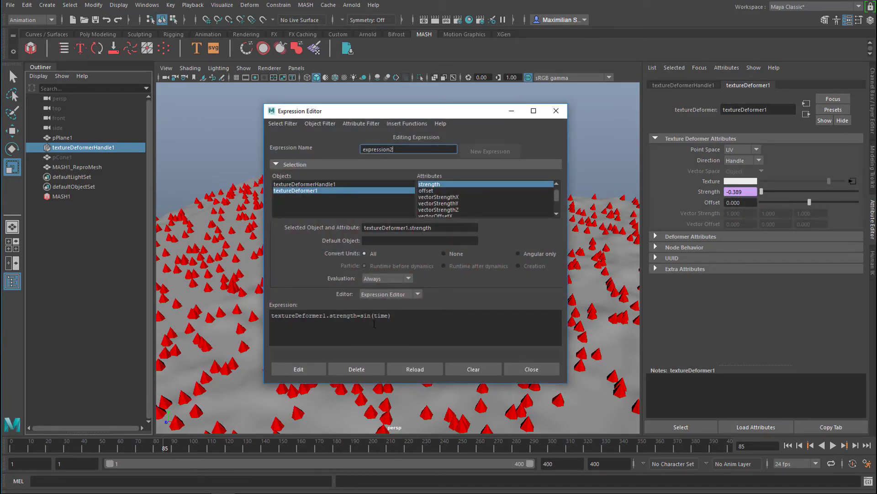
left_click(362, 316)
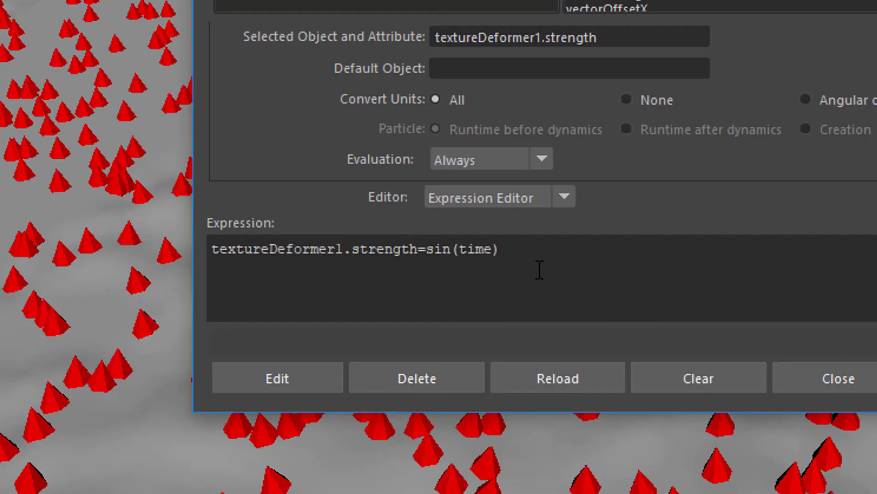
type("4")
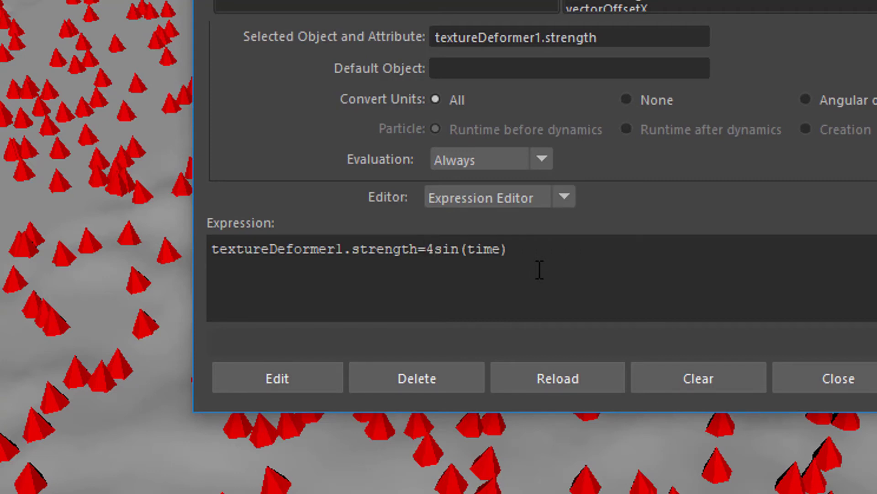
type("*")
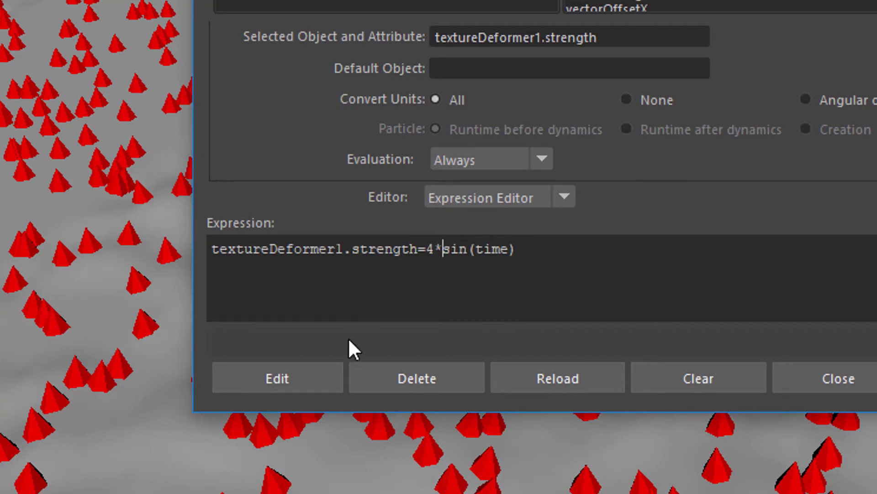
left_click(302, 372)
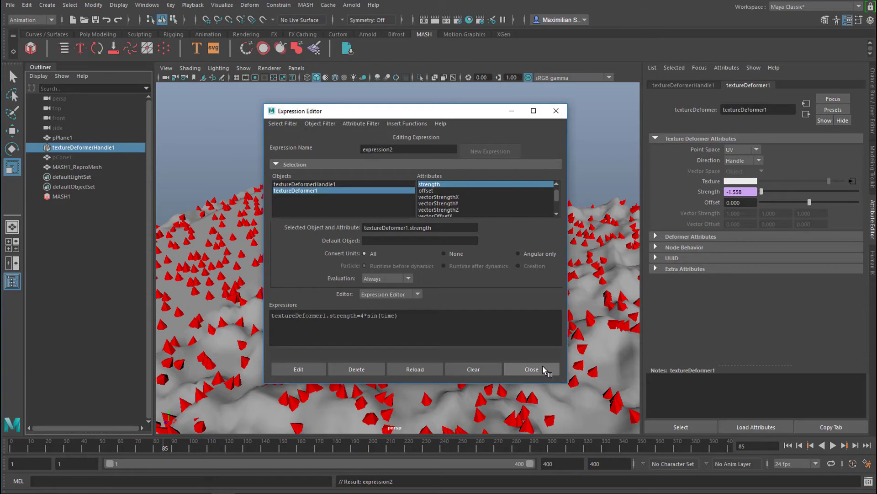
left_click(542, 369)
- Play the animation from the first frame and inspect the plane's oscillating deformation from several distances
left_click(788, 445)
left_click(833, 445)
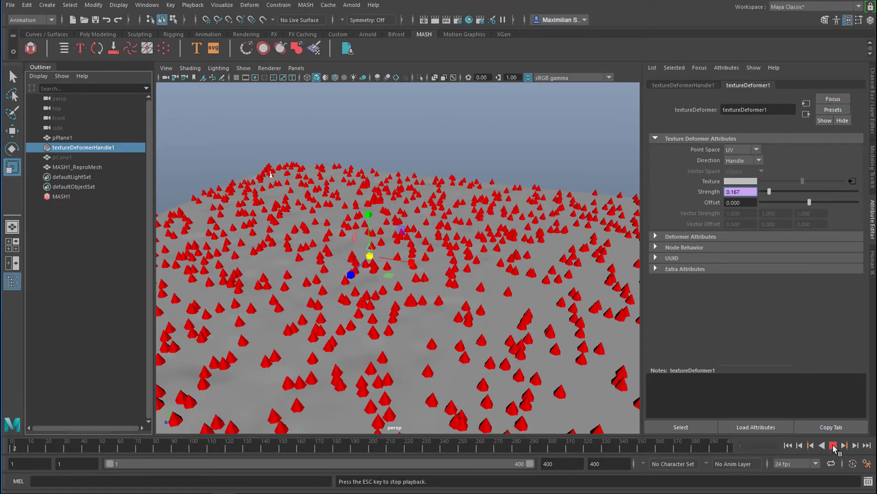
right_click_drag(552, 308, 407, 336, "alt")
left_click_drag(407, 336, 430, 325, "alt")
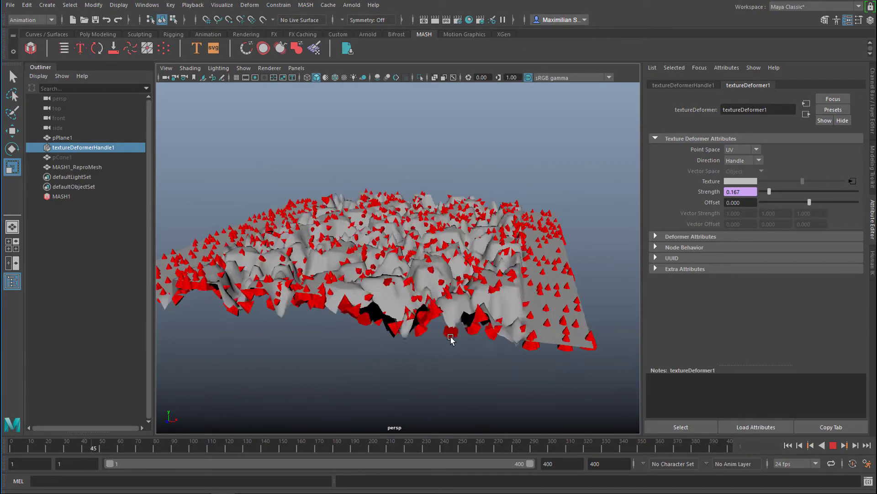
right_click_drag(451, 337, 503, 338, "alt")
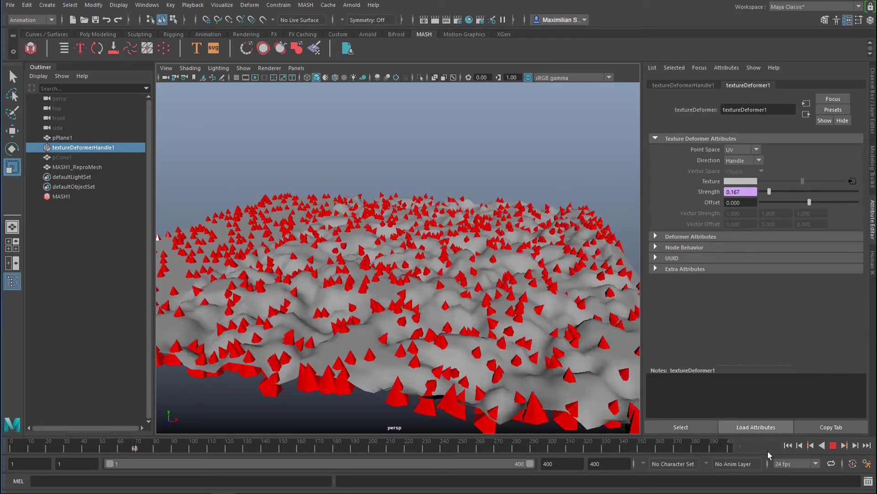
left_click(832, 446)
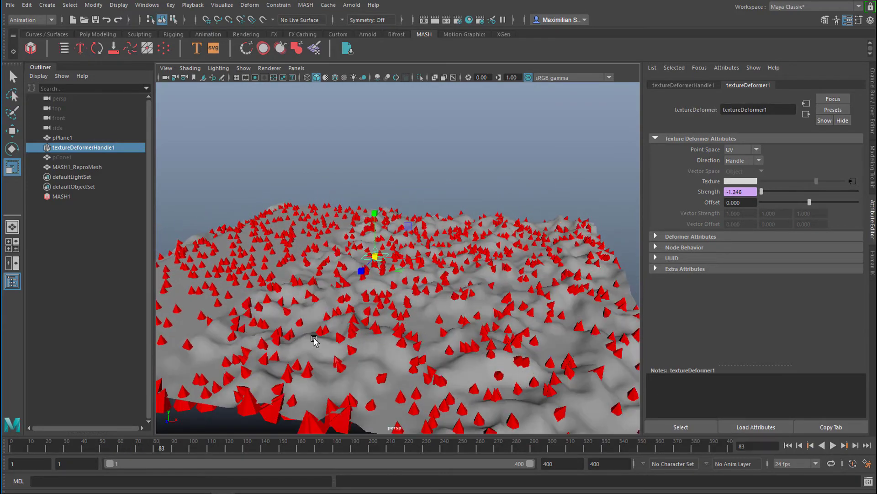
right_click_drag(329, 339, 390, 339, "alt")
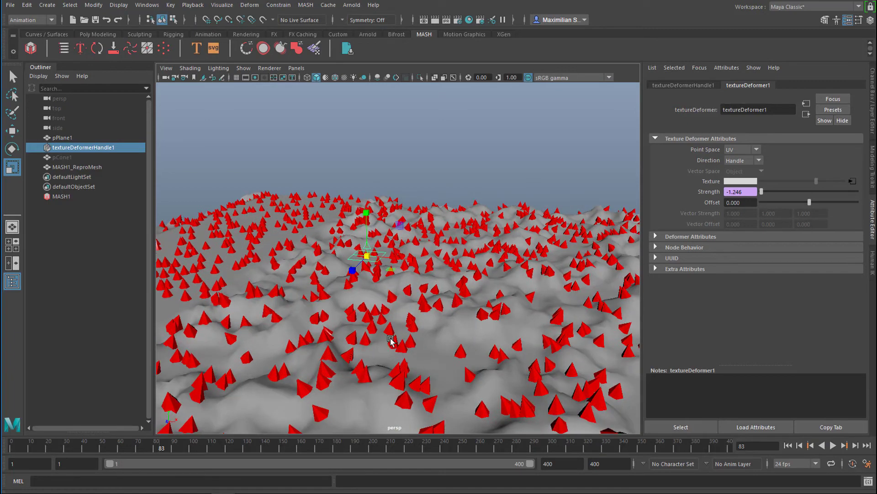
- Scale the source cone pCone1 down uniformly and set the MASH Number of Points to 10000
left_click(69, 157)
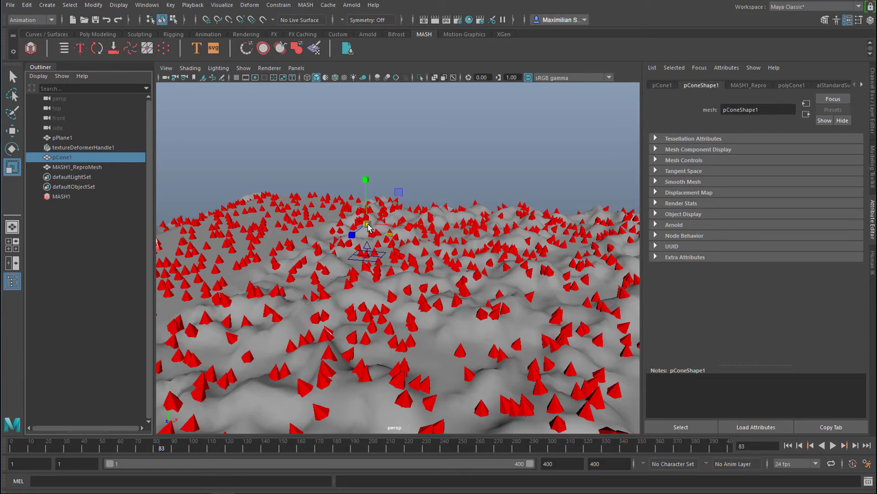
left_click_drag(368, 224, 345, 244)
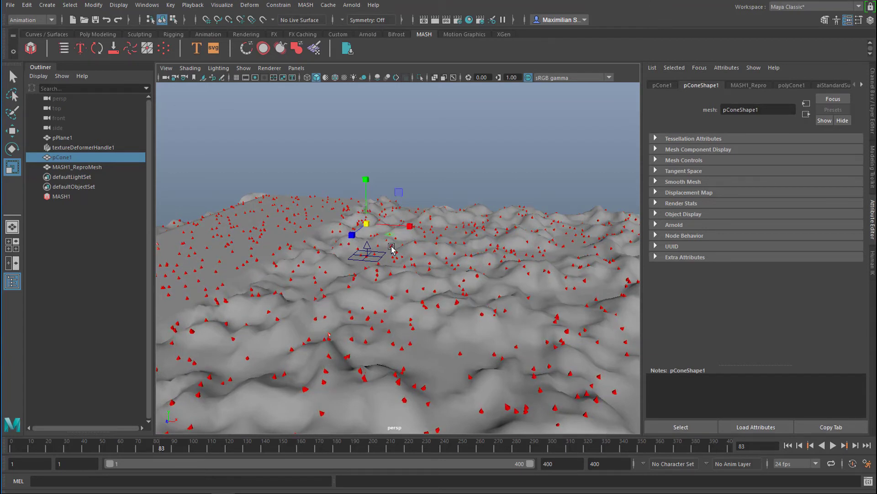
left_click(64, 198)
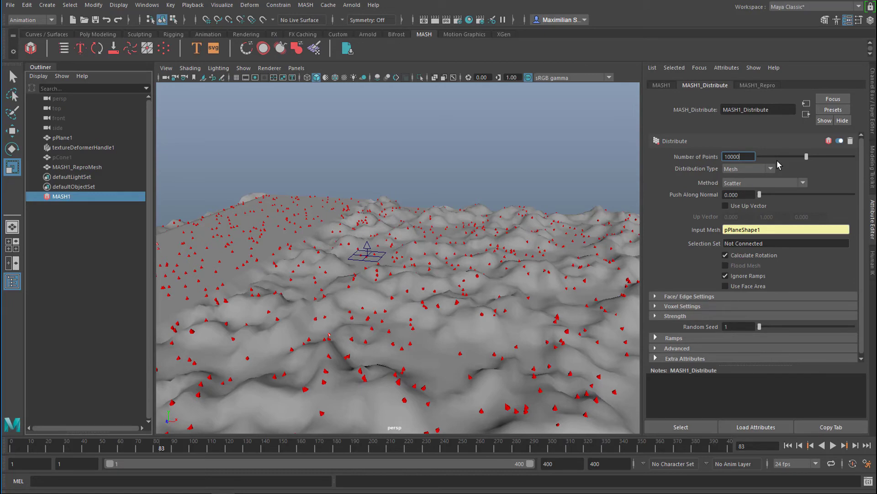
type("10000")
key("Return")
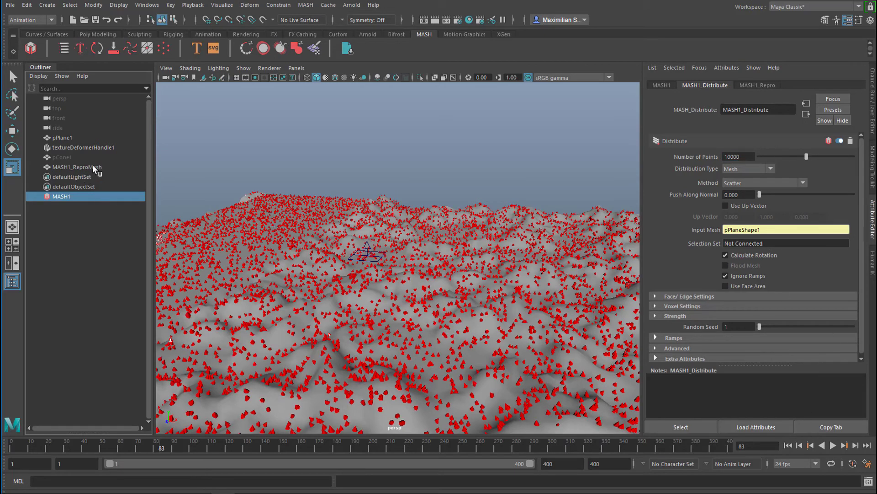
- Hide pPlane1 so only the scattered cones show, and view them up close from a low angle
left_click(70, 138)
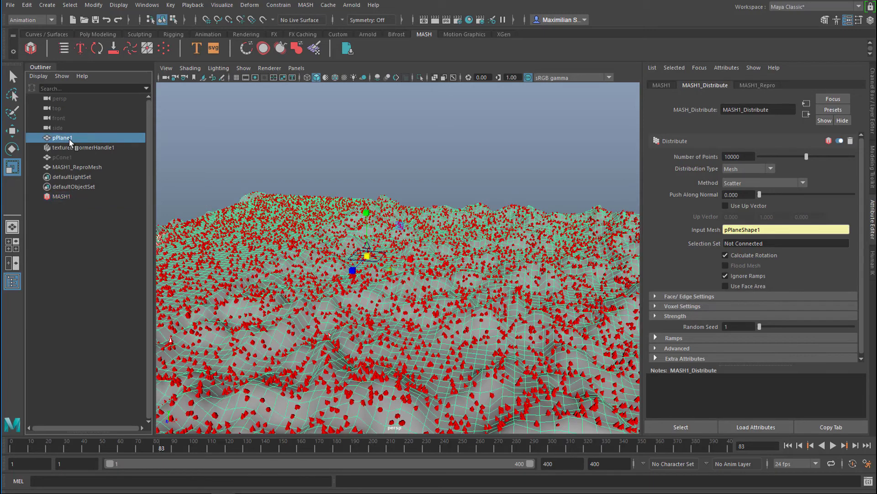
key("h")
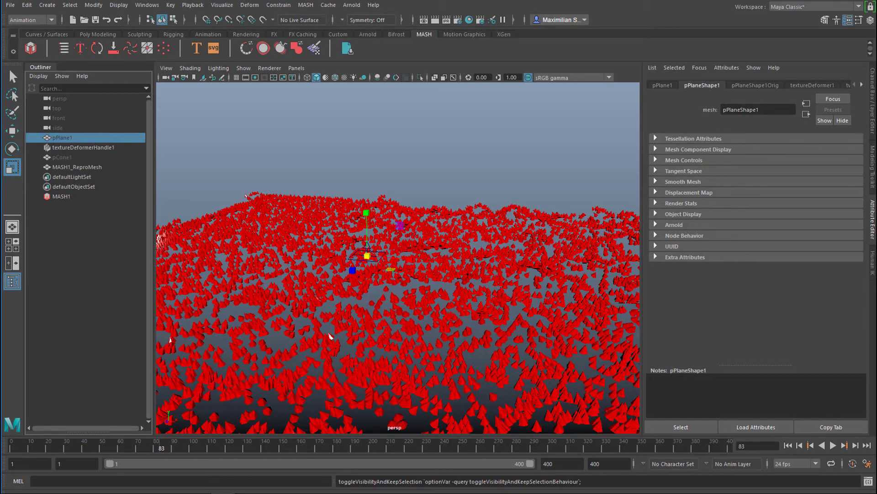
mouse_move(418, 334)
left_mouse_down("alt")
mouse_move(427, 314)
mouse_move(432, 327)
left_mouse_up("alt")
right_click_drag(432, 327, 485, 346, "alt")
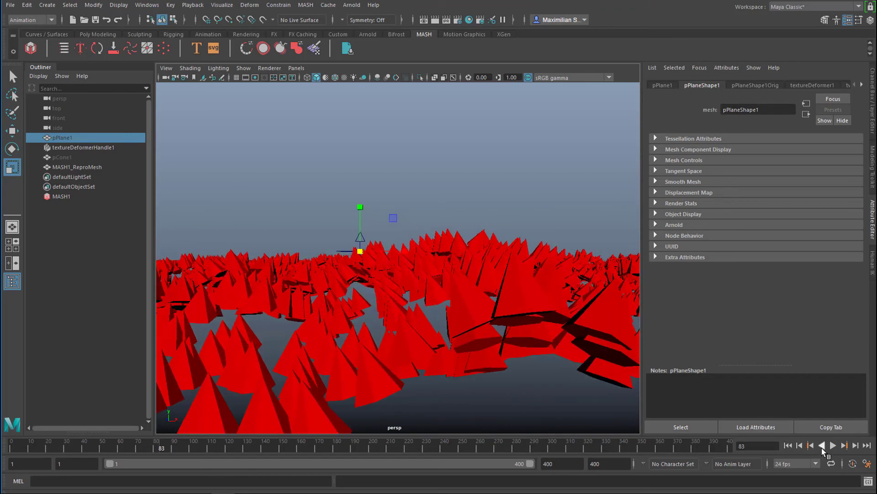
- Play the animation from the first frame and examine the full width of the cone field in the front view
left_click(790, 446)
left_click(833, 446)
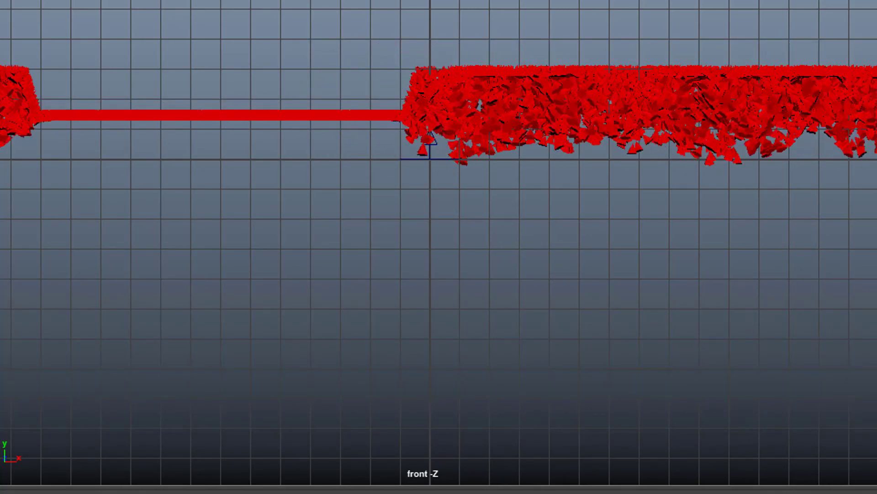
right_click_drag(747, 337, 131, 425, "alt")
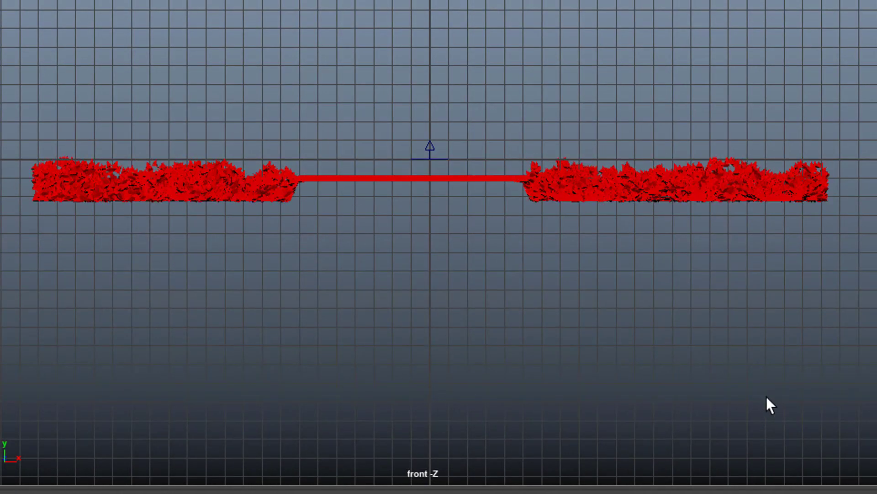